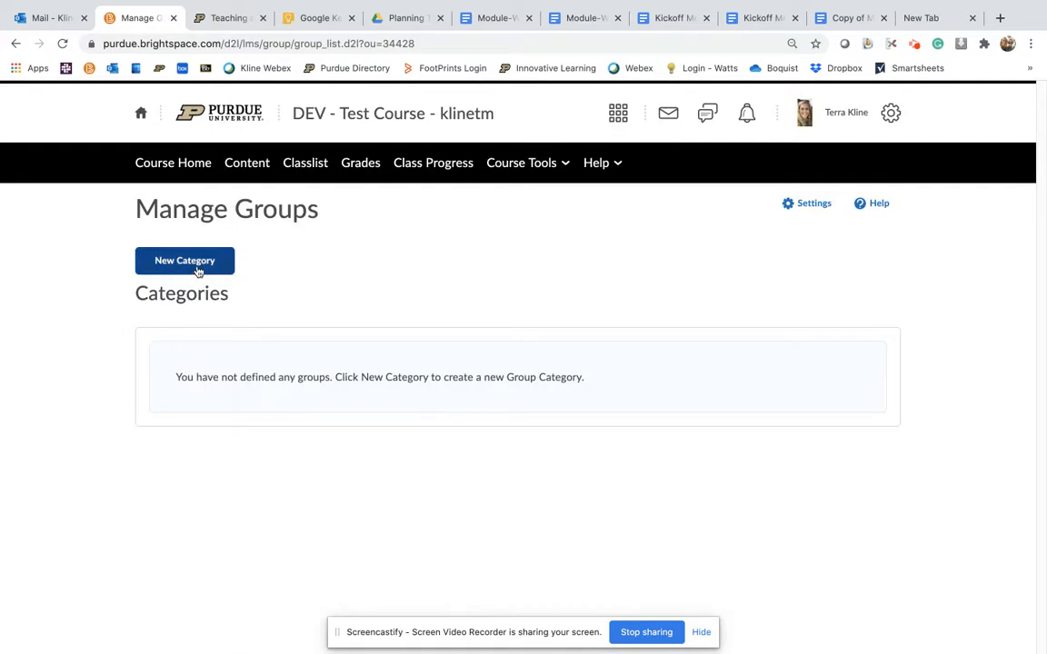
# Start a new group category and name it "ENTR 480 Projects"
pyautogui.click(196, 269)
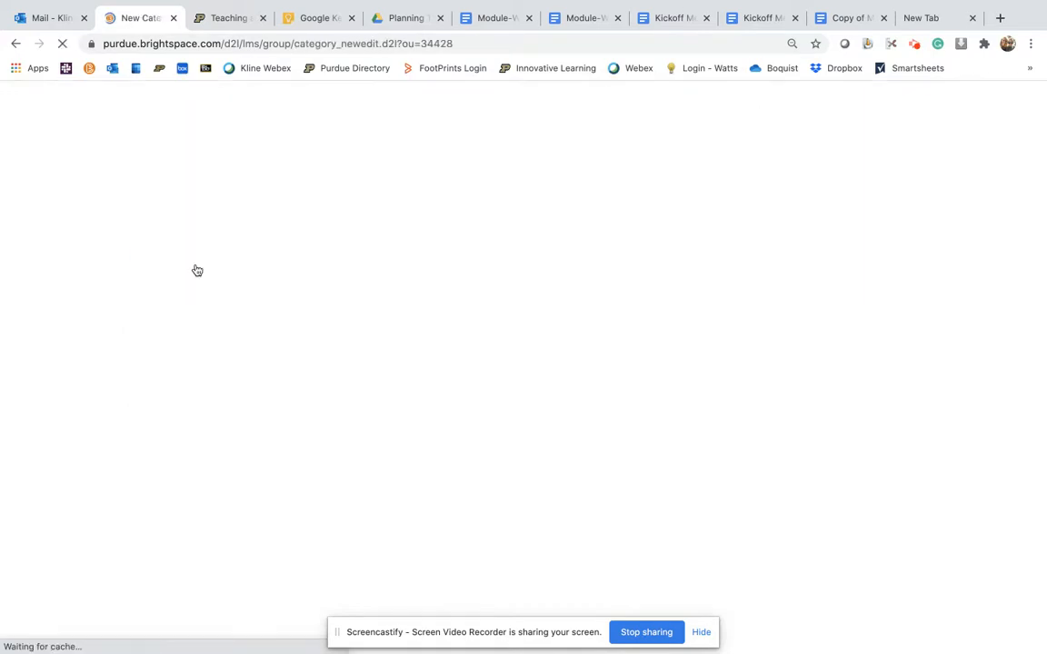
pyautogui.click(204, 318)
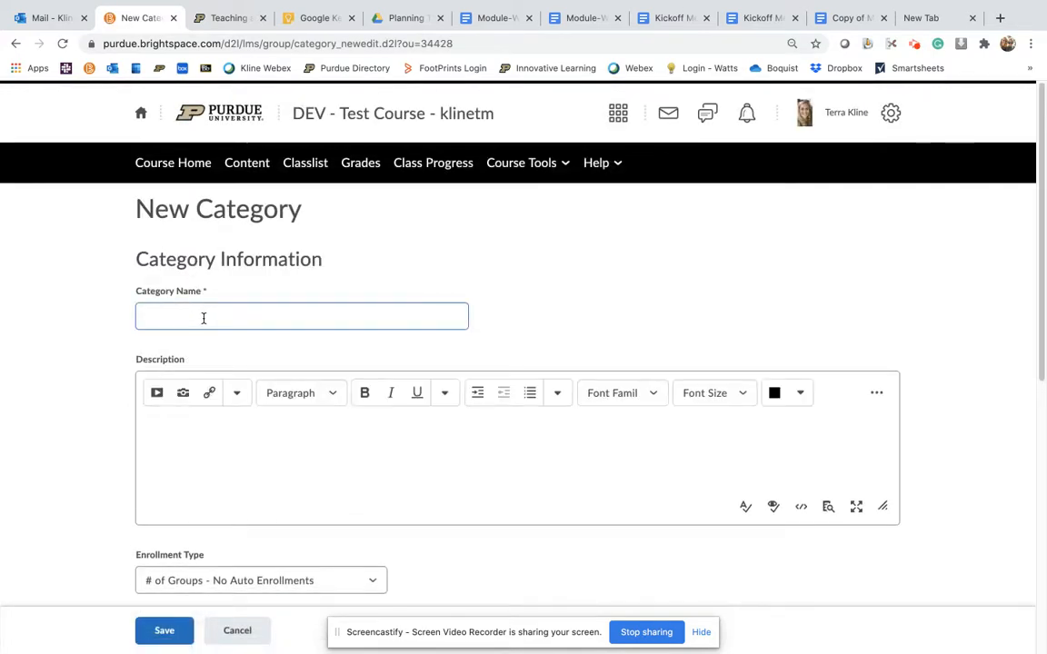
pyautogui.write('Entr')
pyautogui.write('NTR 4')
pyautogui.write('80')
pyautogui.write(' Projec')
pyautogui.write('ts')
# Enter the category description "These will be all assignments that will be completed, as a group, in ENTR 480."
pyautogui.click(222, 431)
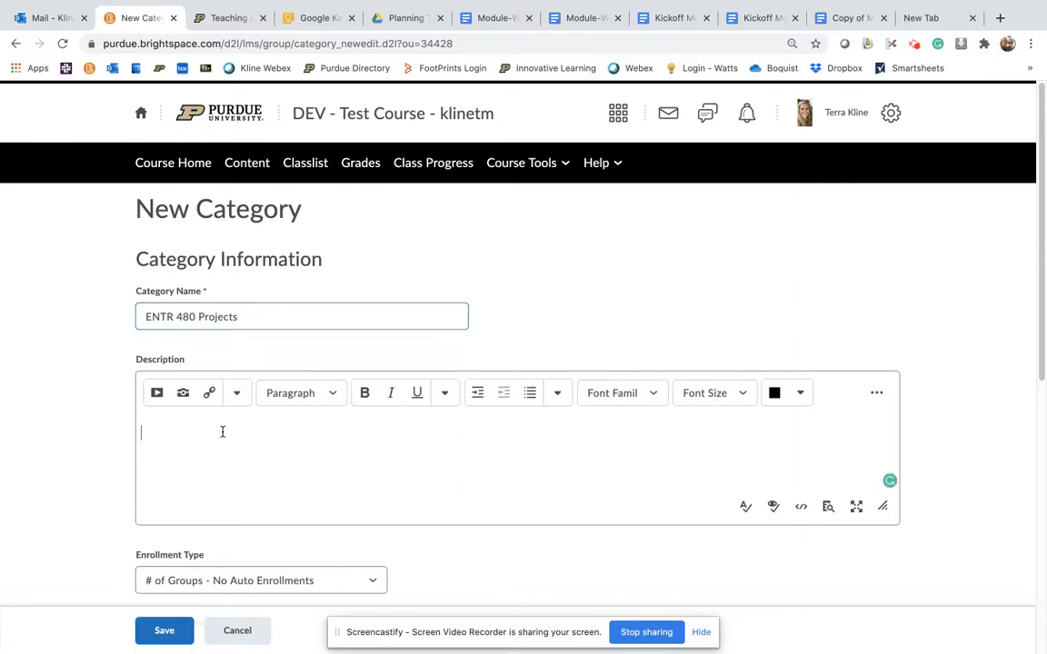
pyautogui.write('W')
pyautogui.press('BackSpace')
pyautogui.write('These will be all assignments that w')
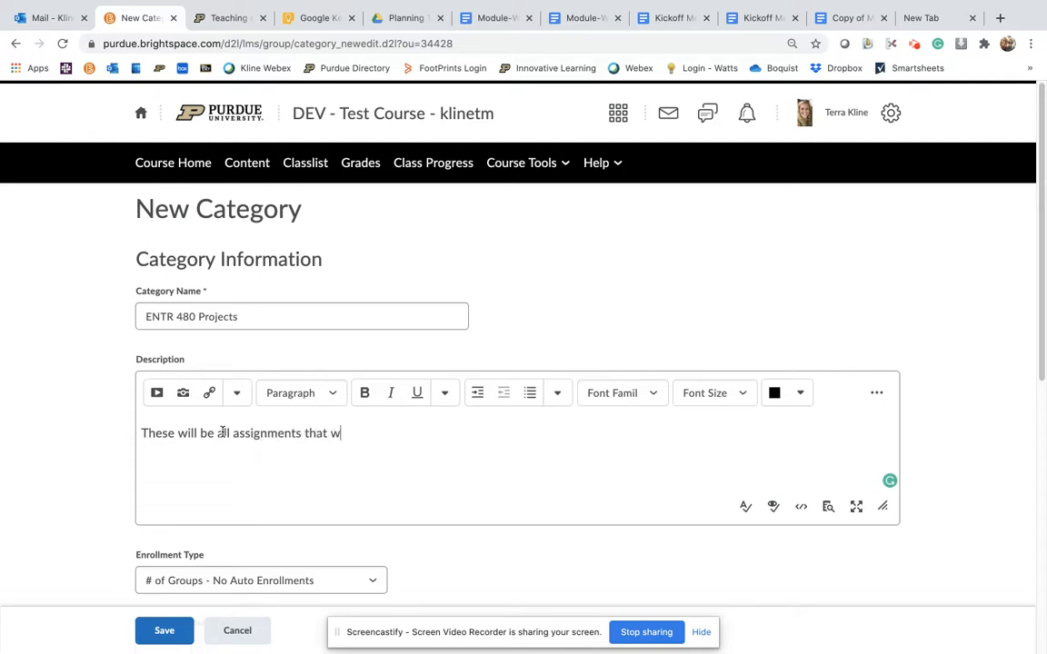
pyautogui.write('ill completed as a gr')
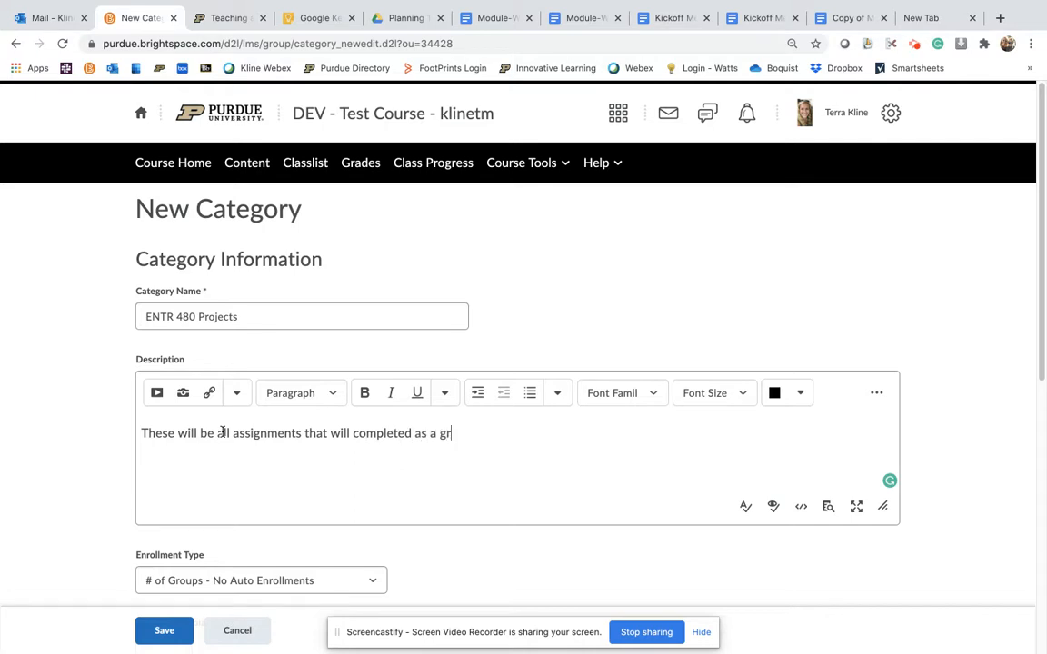
pyautogui.write('oup in ENTR 480.')
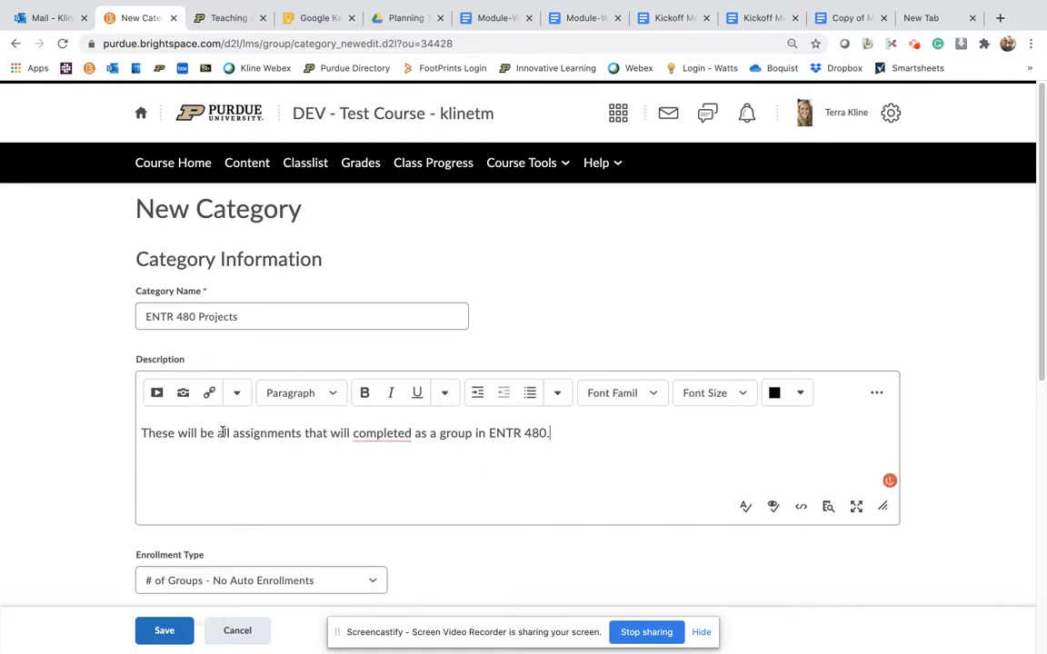
pyautogui.moveTo(412, 433)
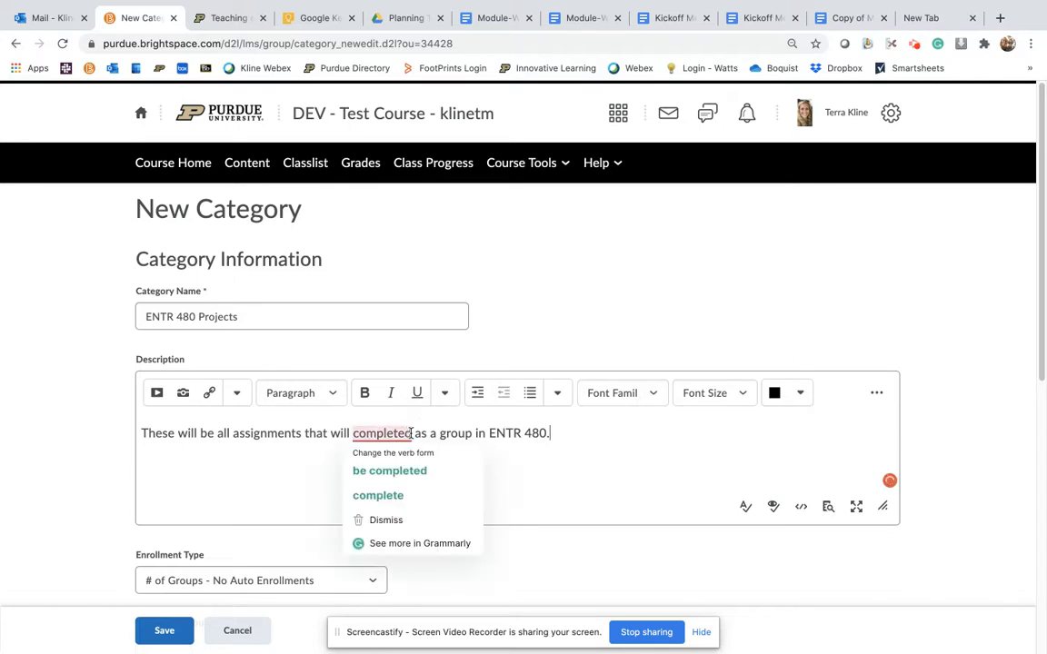
pyautogui.click(404, 469)
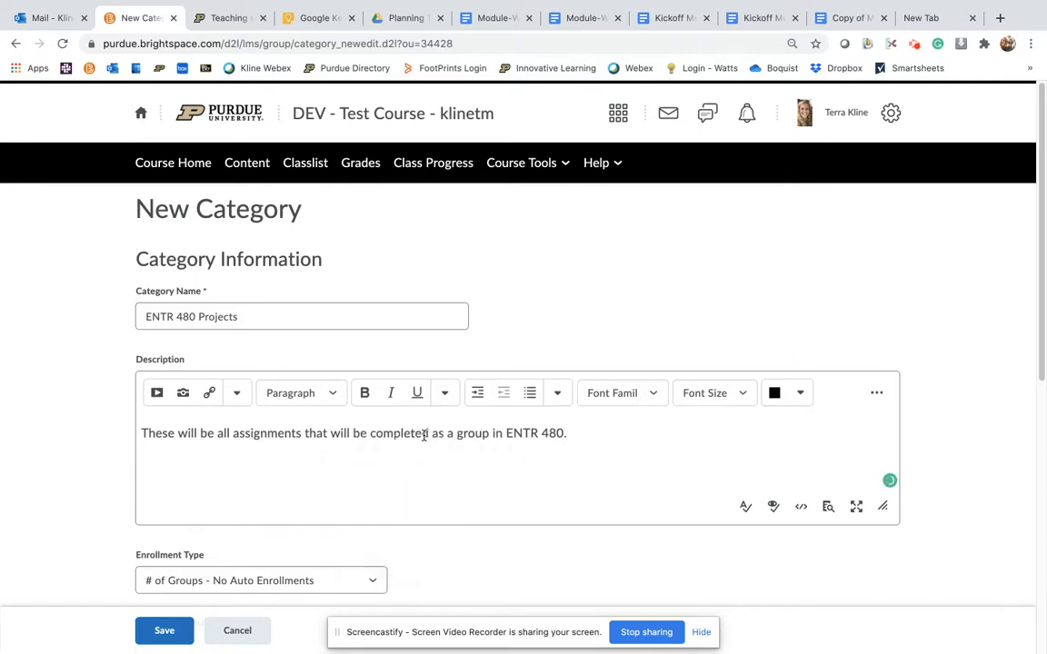
pyautogui.write(',')
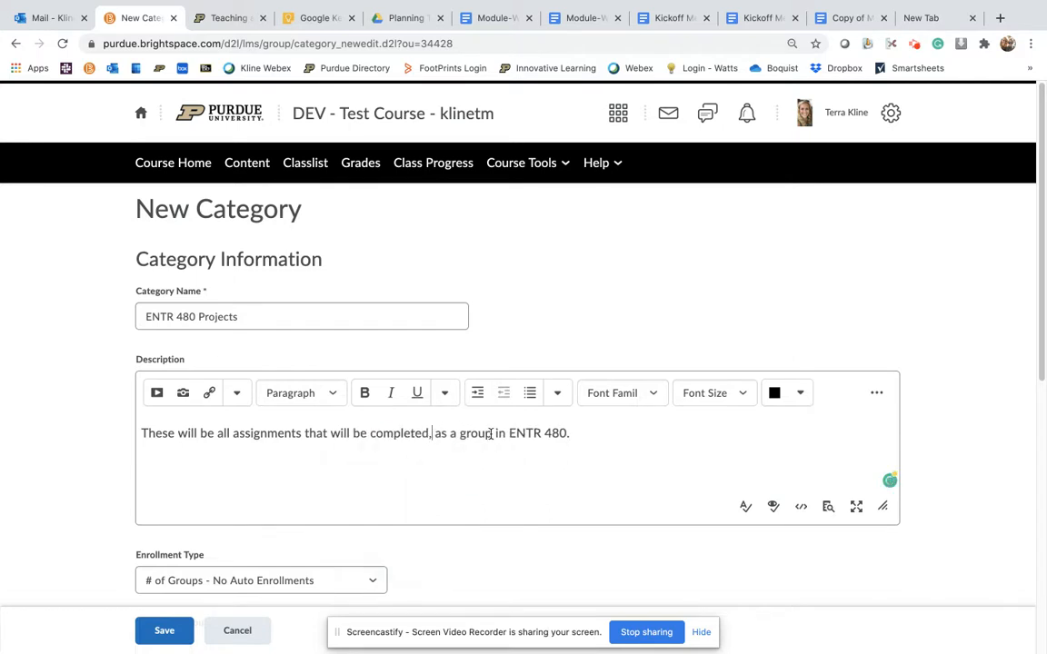
pyautogui.click(492, 434)
pyautogui.write(',')
# Keep the enrollment type as "# of Groups - No Auto Enrollments" and set the number of groups to 10
pyautogui.scroll(-3, 551, 457)
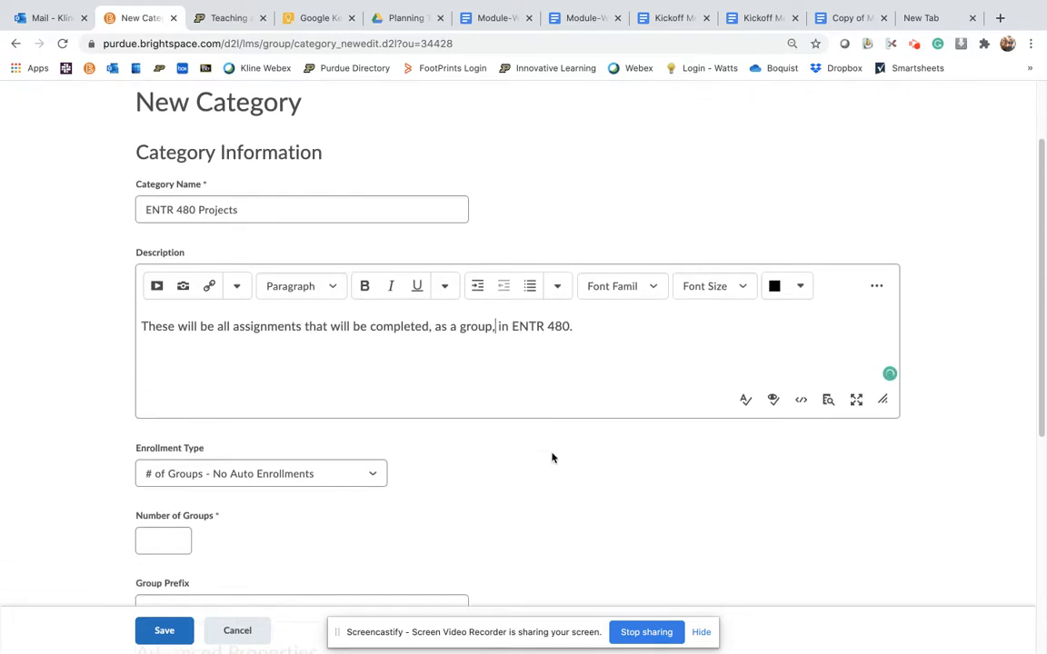
pyautogui.scroll(-2, 551, 457)
pyautogui.scroll(-2, 551, 457)
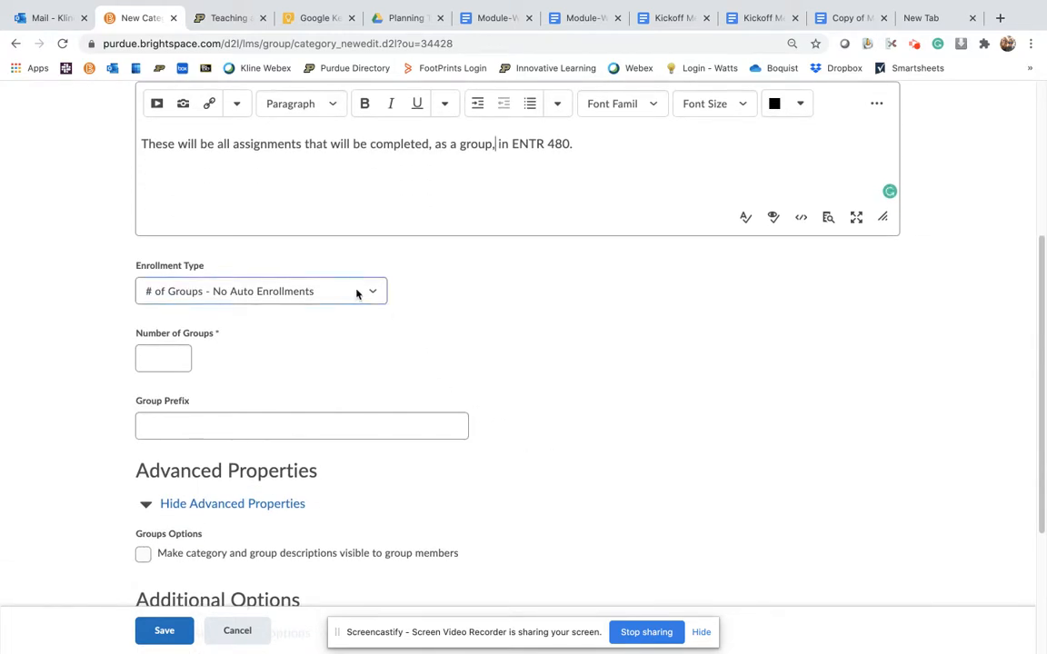
pyautogui.click(357, 292)
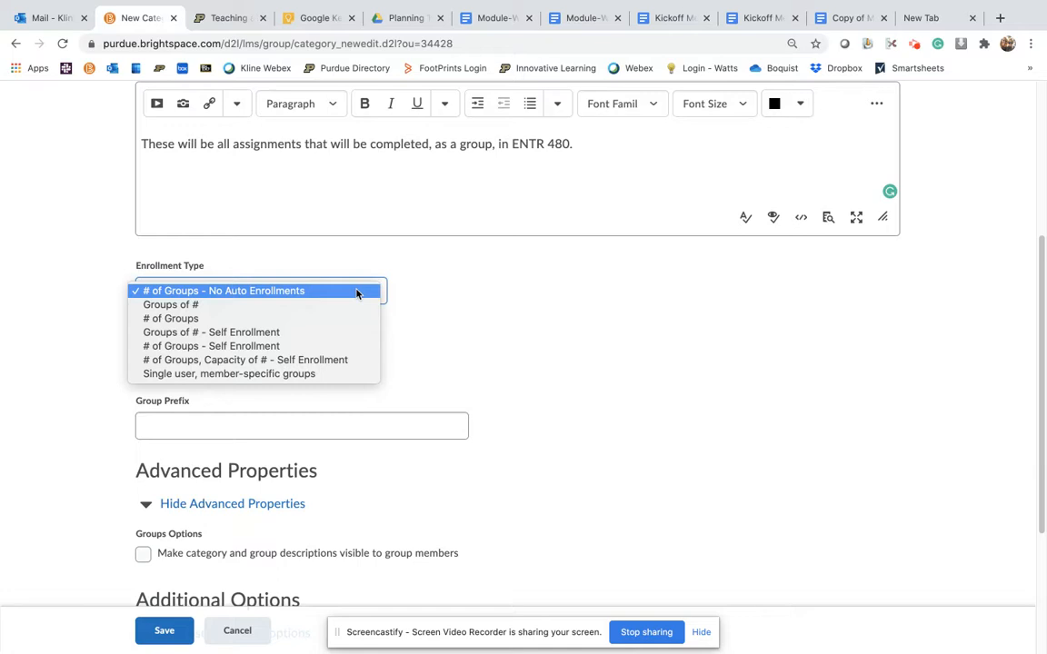
pyautogui.click(356, 293)
pyautogui.click(179, 357)
pyautogui.write('10')
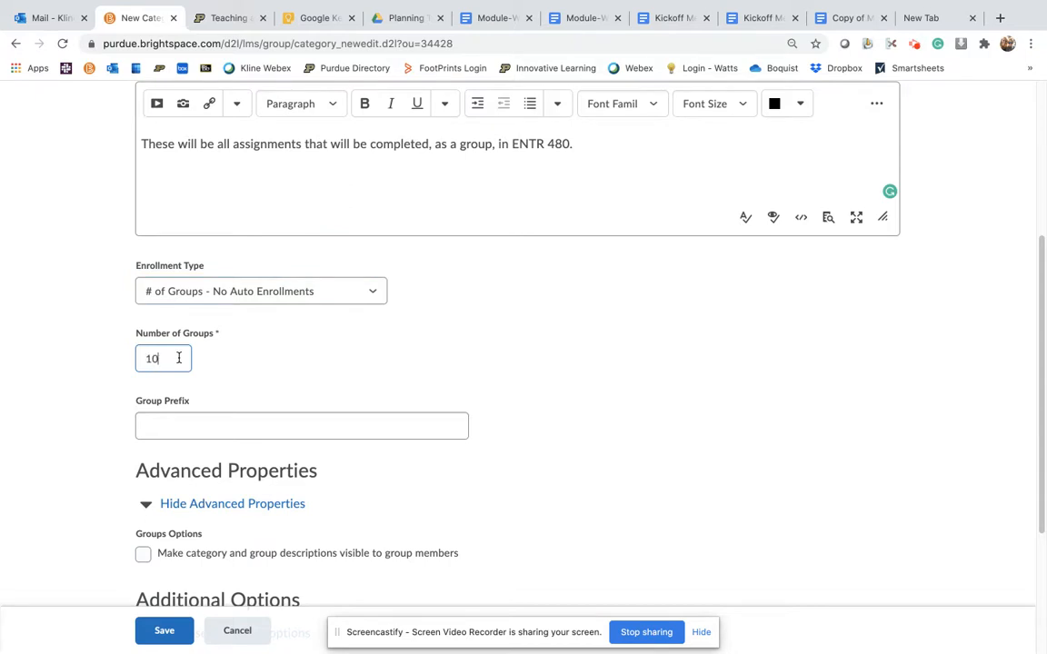
# Enable assignment setup for the category's workspace with file submission, and save the category
pyautogui.scroll(-5, 179, 358)
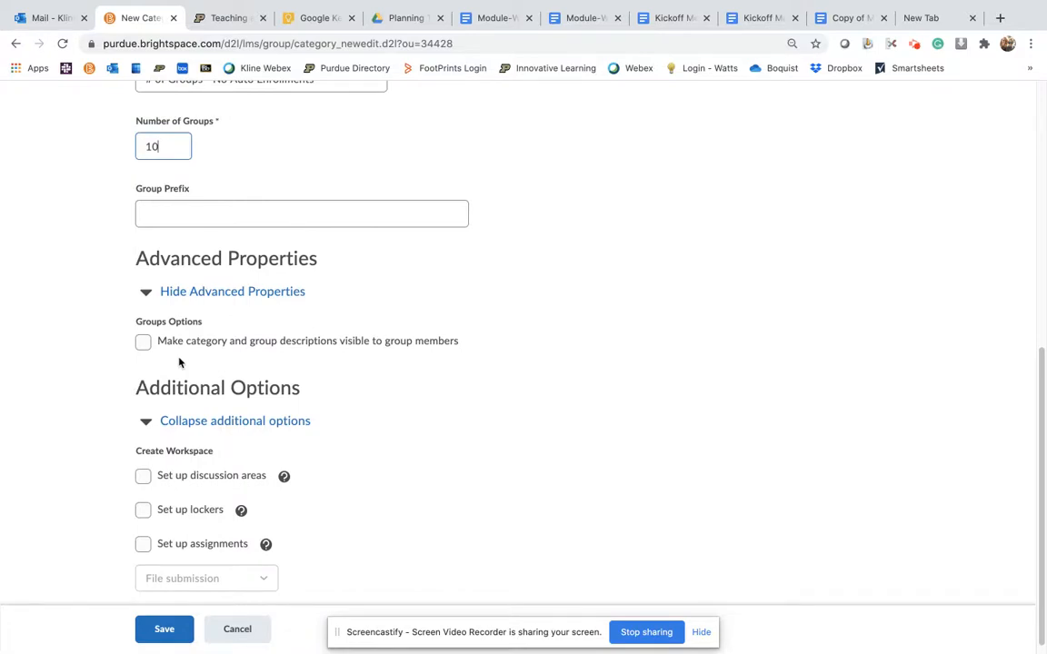
pyautogui.scroll(-1, 179, 362)
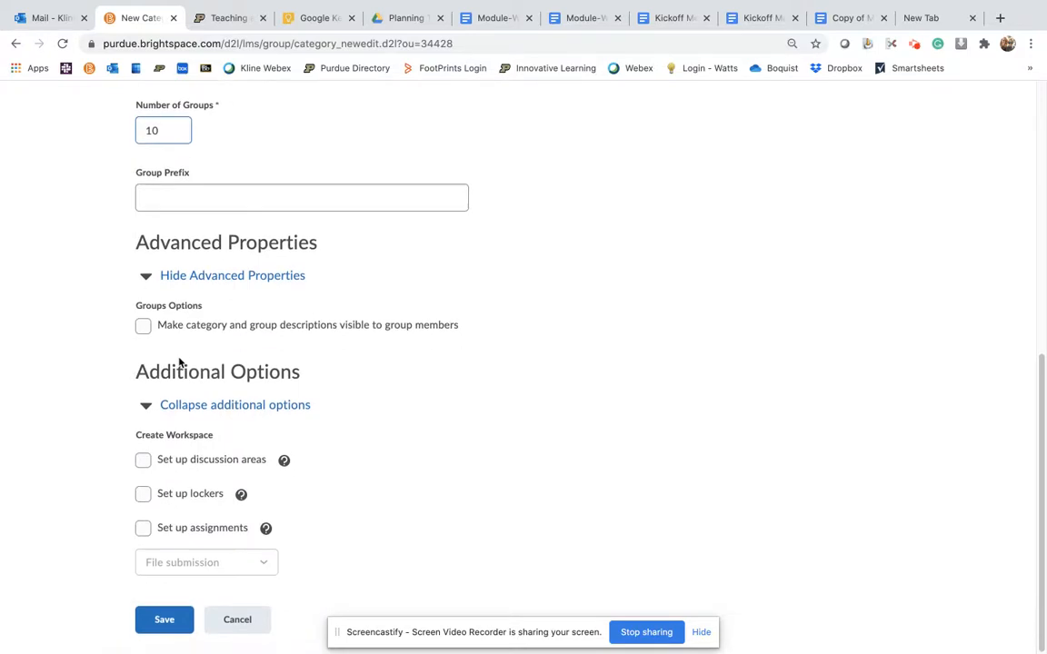
pyautogui.click(142, 534)
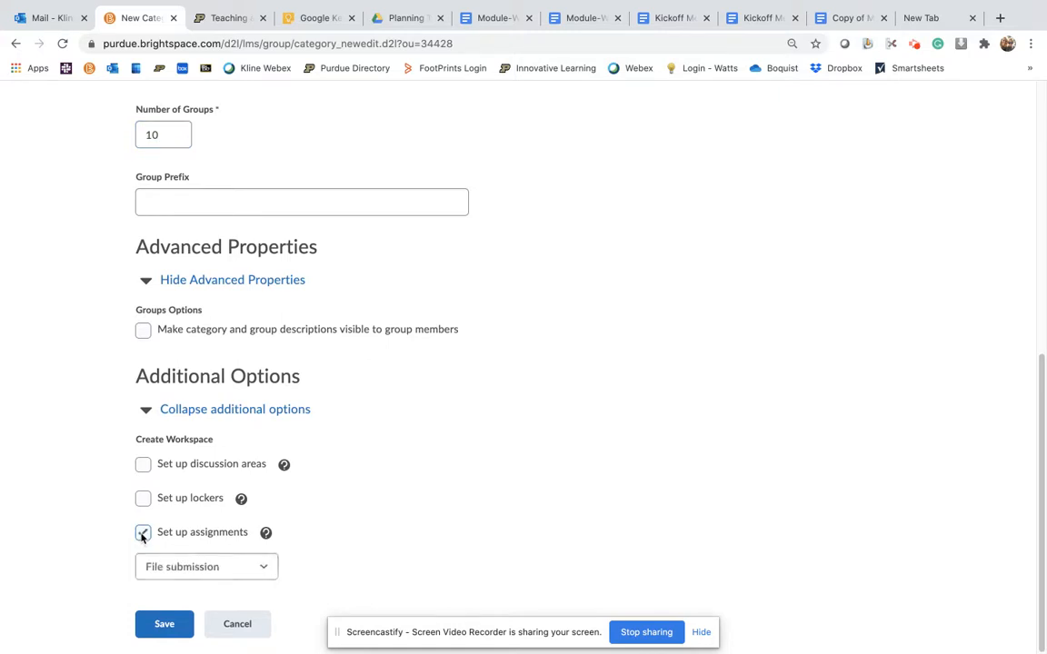
pyautogui.click(250, 566)
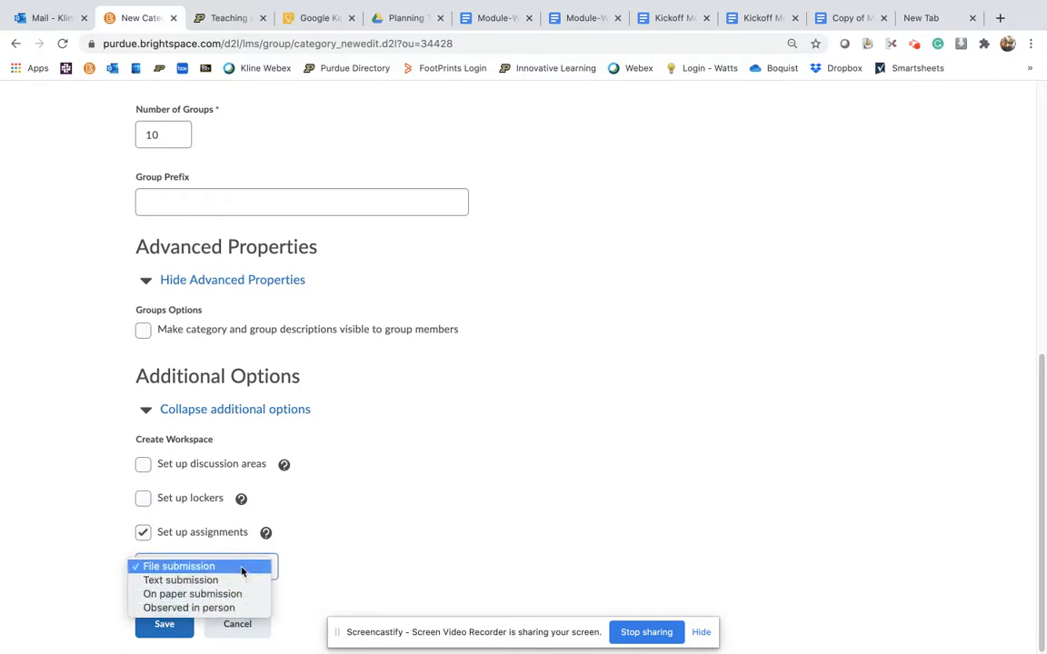
pyautogui.click(241, 568)
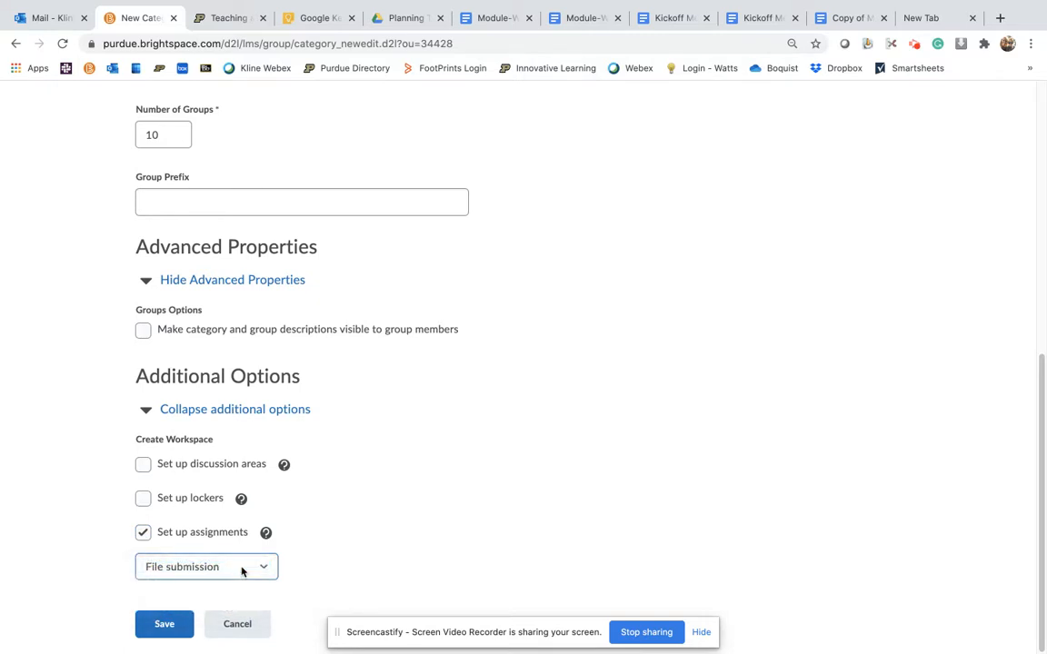
pyautogui.click(166, 624)
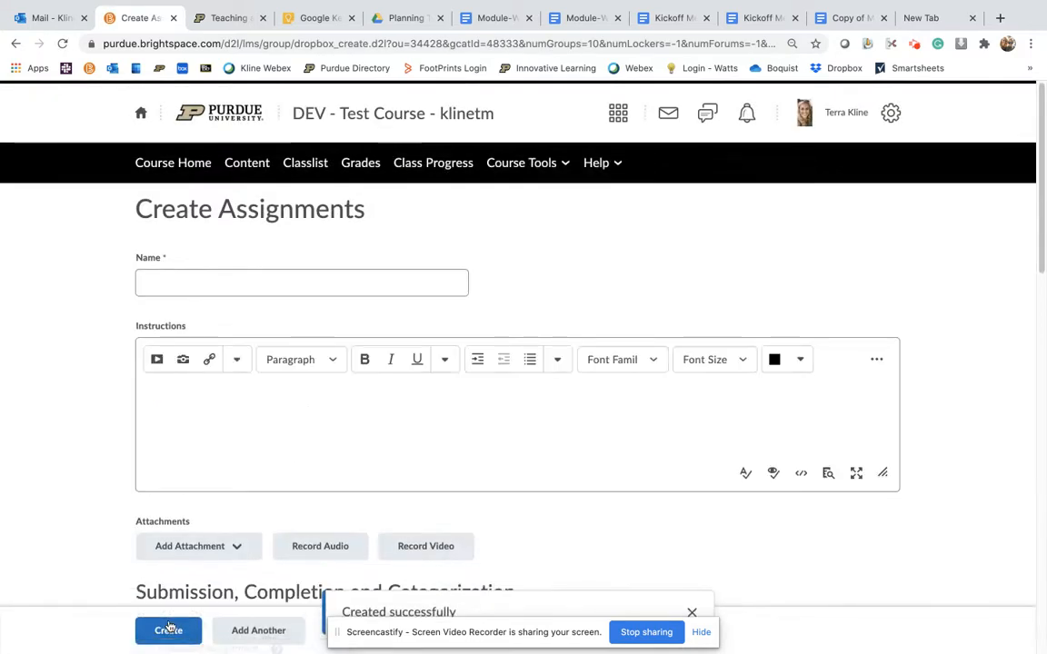
# Attach the existing assignment activity "Project 2: 100 Idea Generation-Team" to the new assignment
pyautogui.click(308, 286)
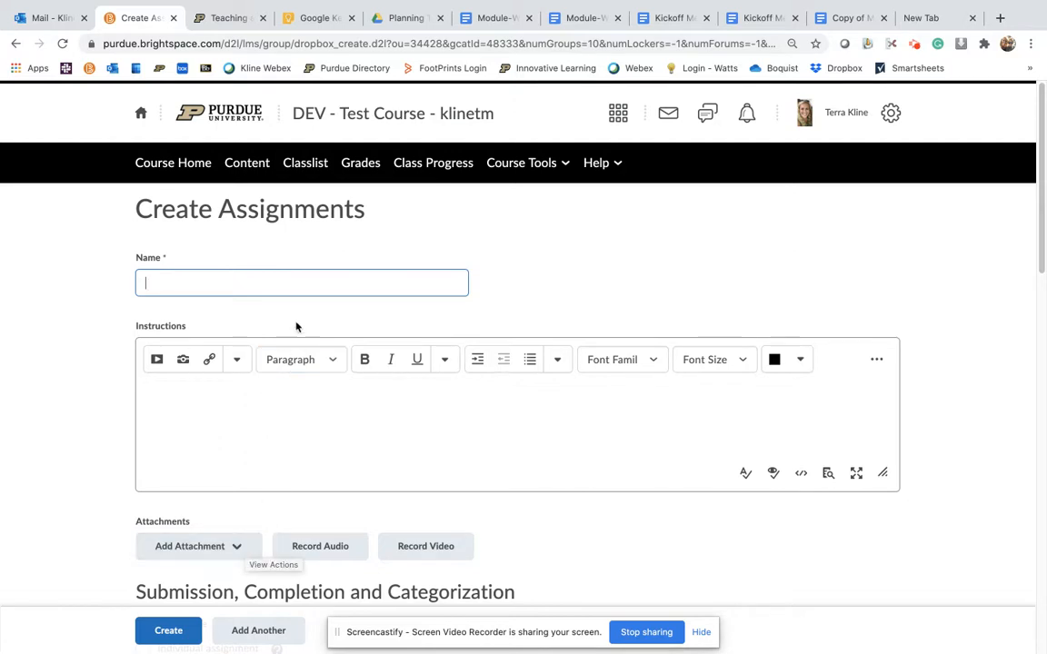
pyautogui.scroll(-1, 240, 550)
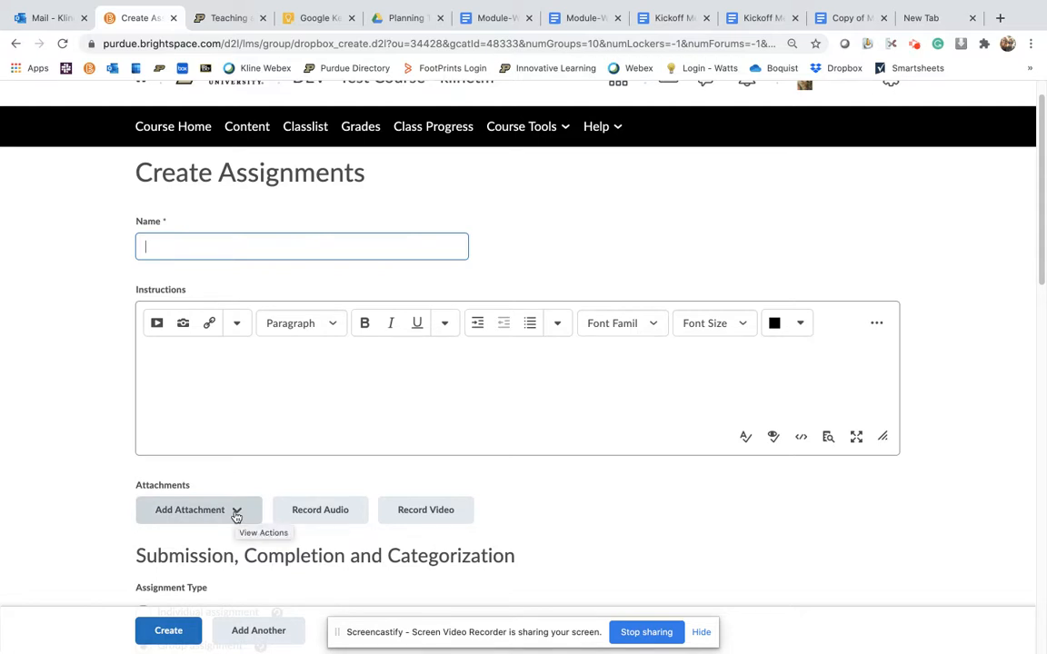
pyautogui.click(236, 514)
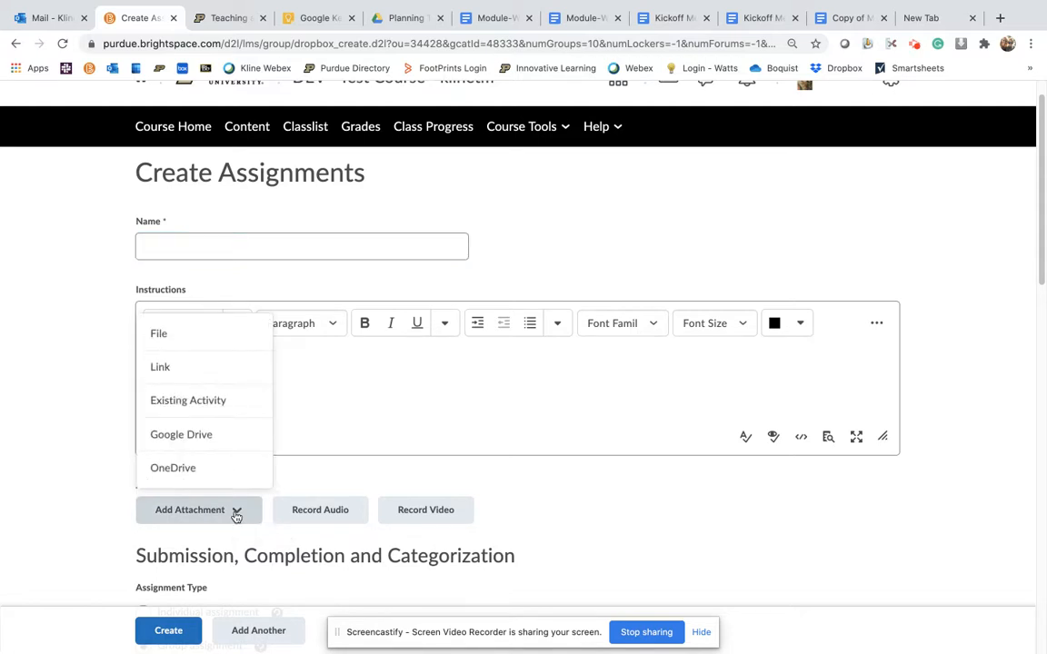
pyautogui.click(232, 403)
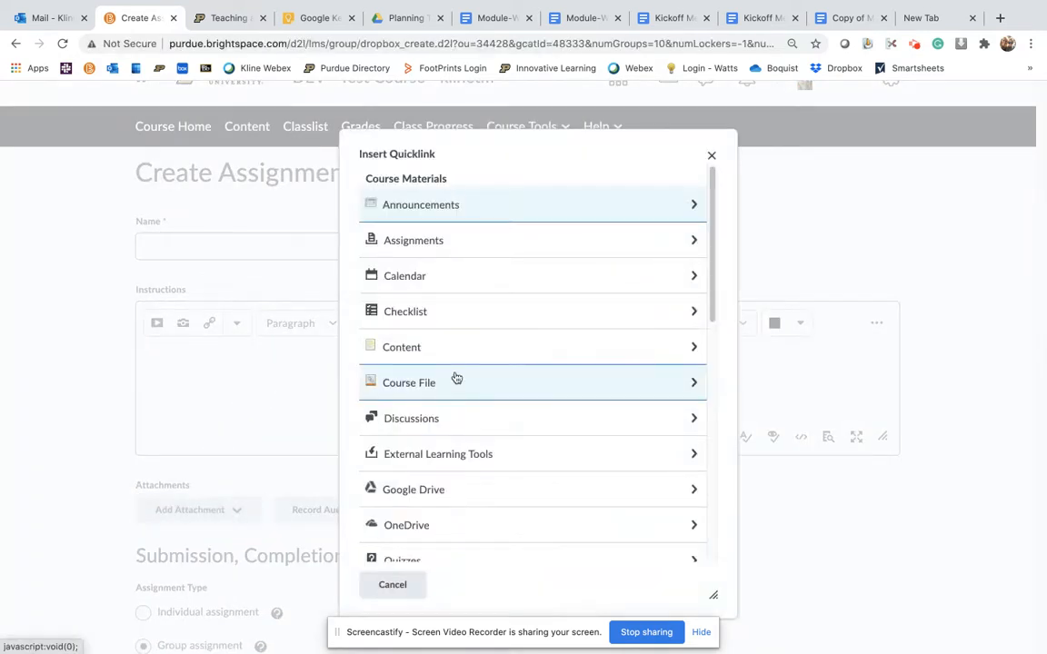
pyautogui.click(693, 241)
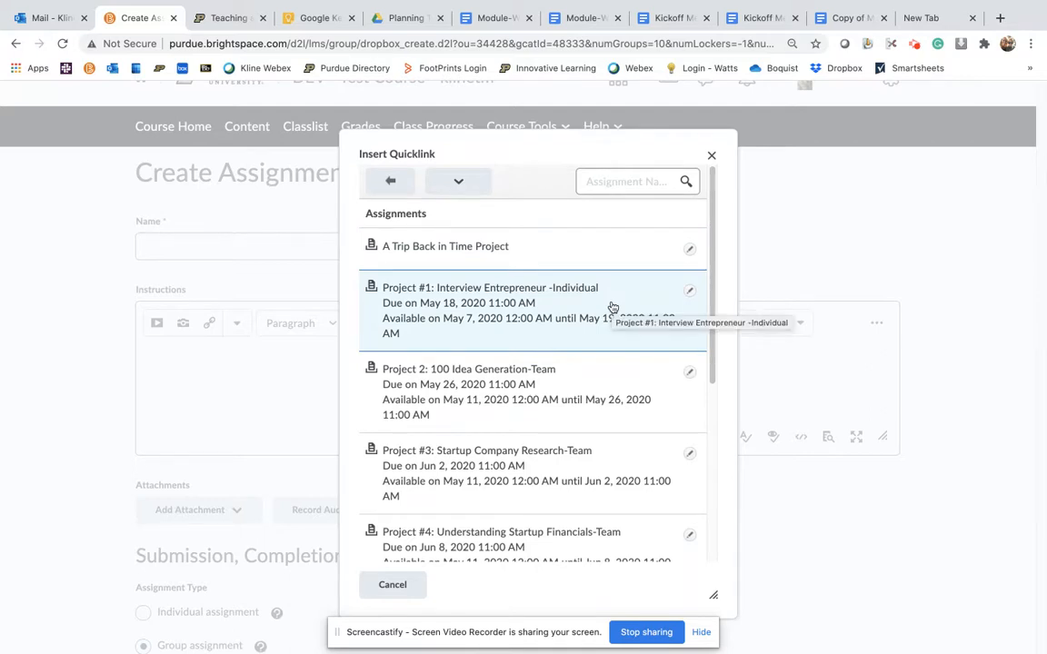
pyautogui.click(603, 378)
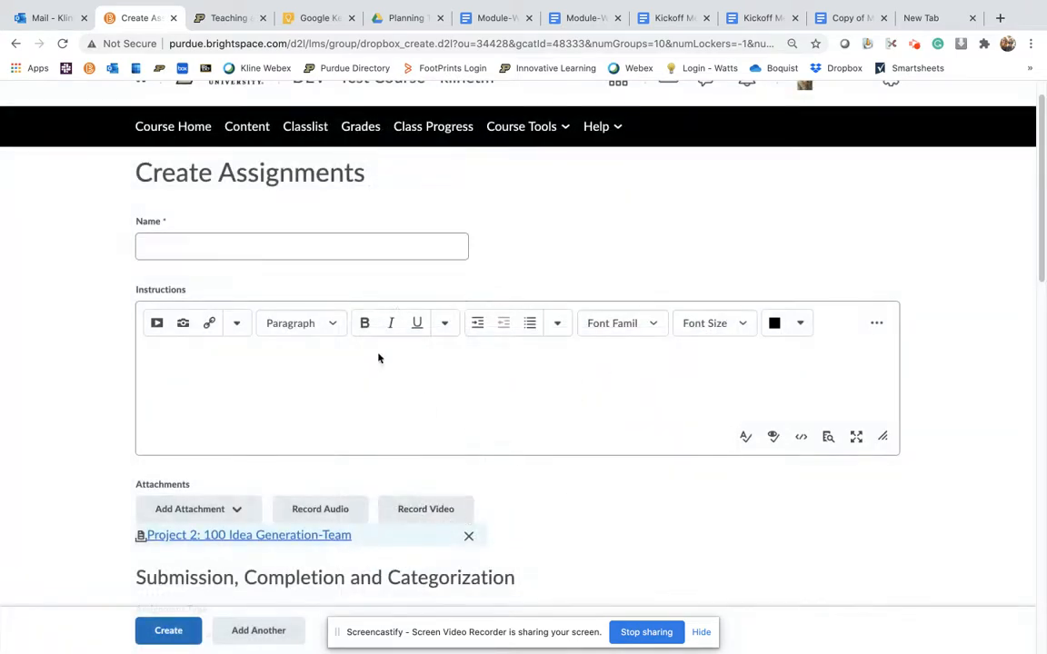
# Name the new assignment "Project #2: 100 Idea Generation-Team"
pyautogui.click(318, 250)
pyautogui.write('P')
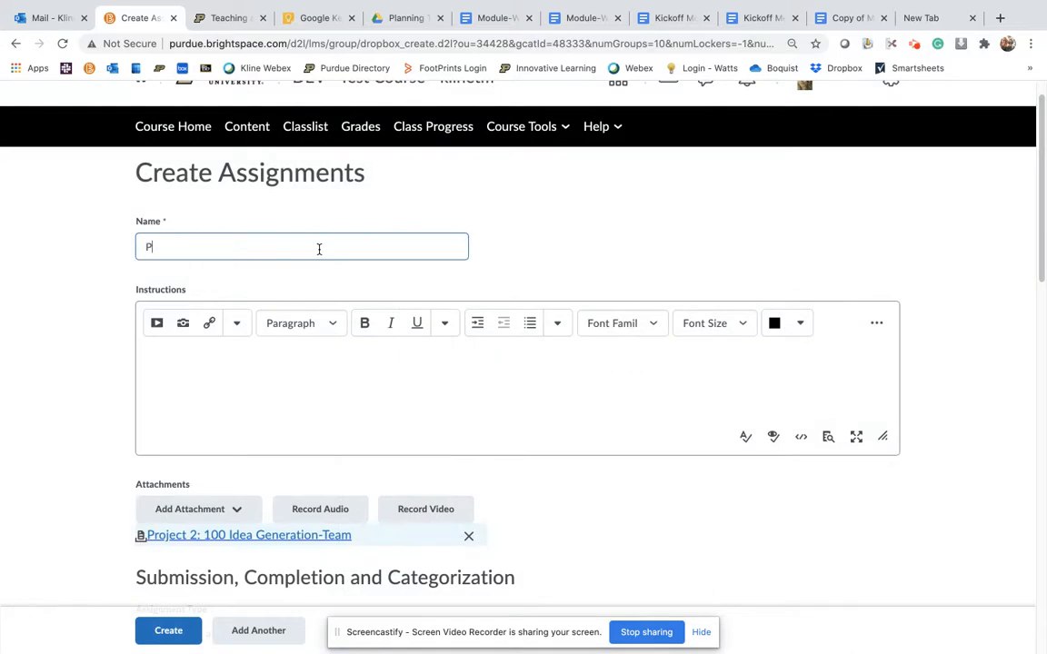
pyautogui.write('roject #2: 100 Idea Gen')
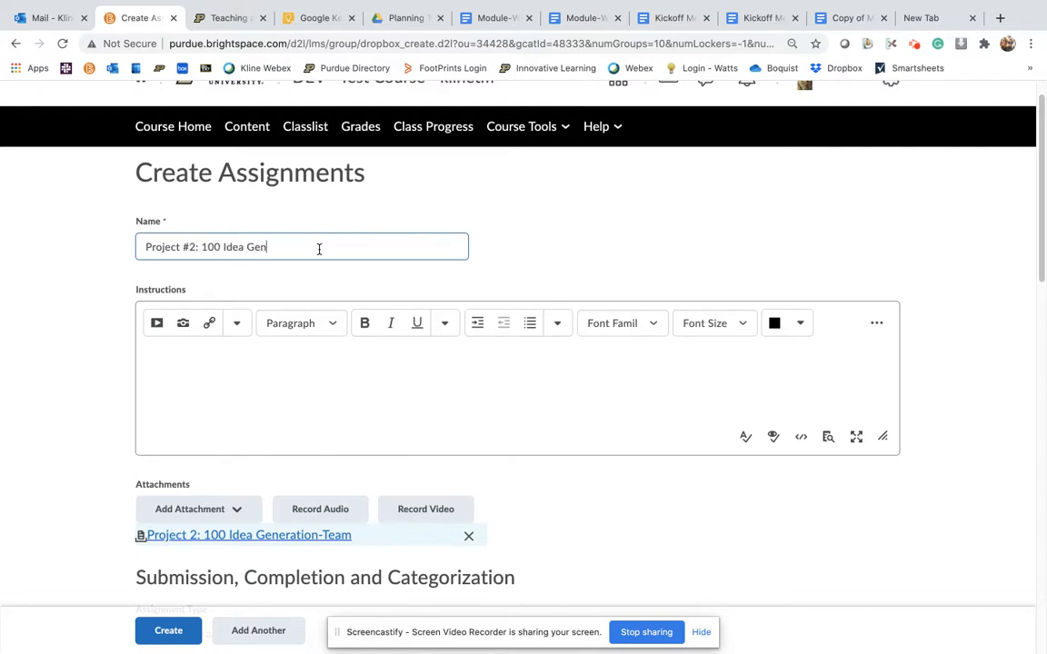
pyautogui.write('eration ')
pyautogui.write('Team')
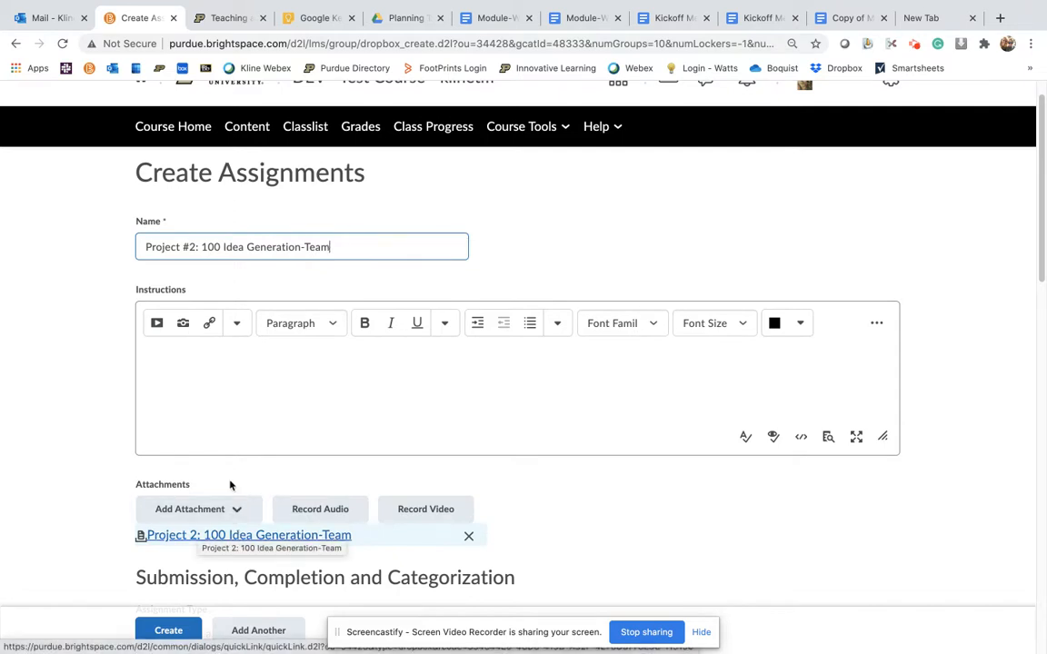
# Enter the assignment instructions "Please see the attachment for the 100 Idea Project description and directions."
pyautogui.click(229, 360)
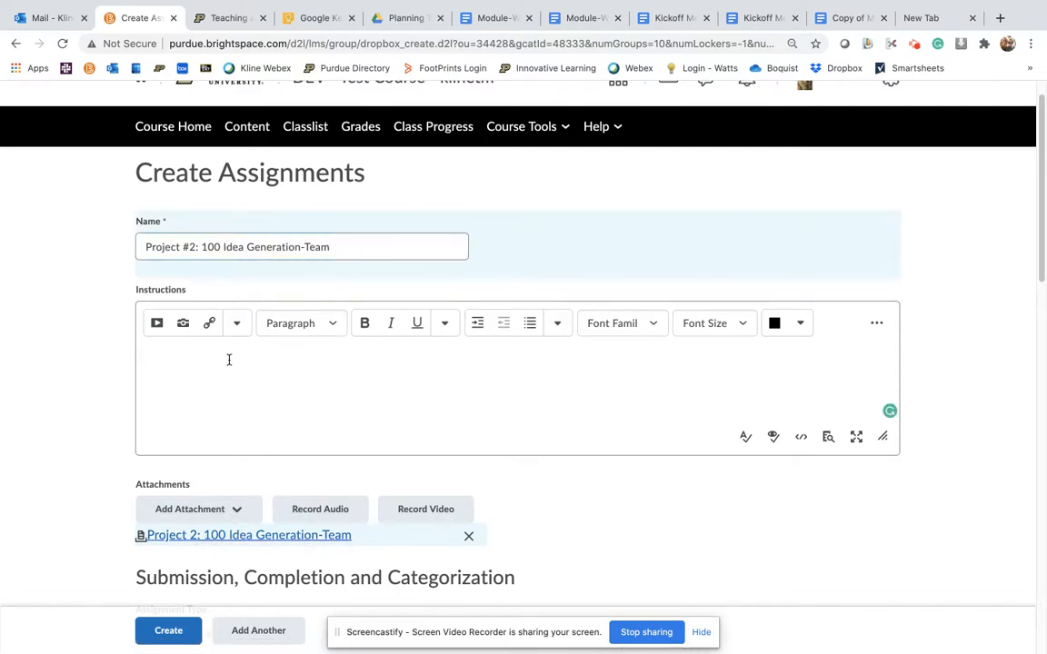
pyautogui.write('Please see the attachment for the 1')
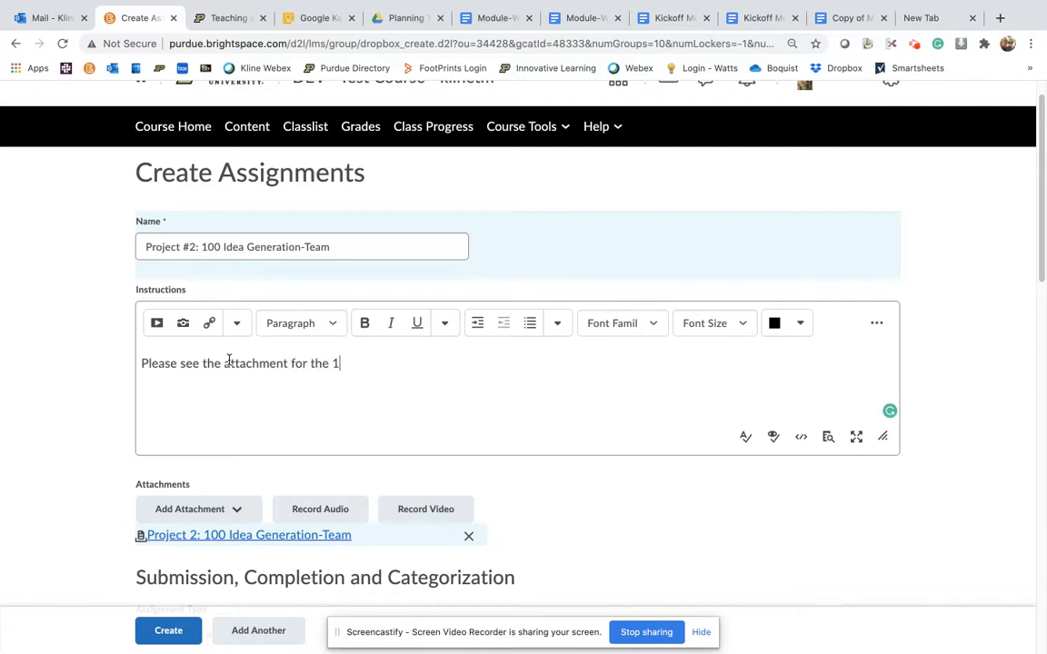
pyautogui.write('00 Idaa Project desc')
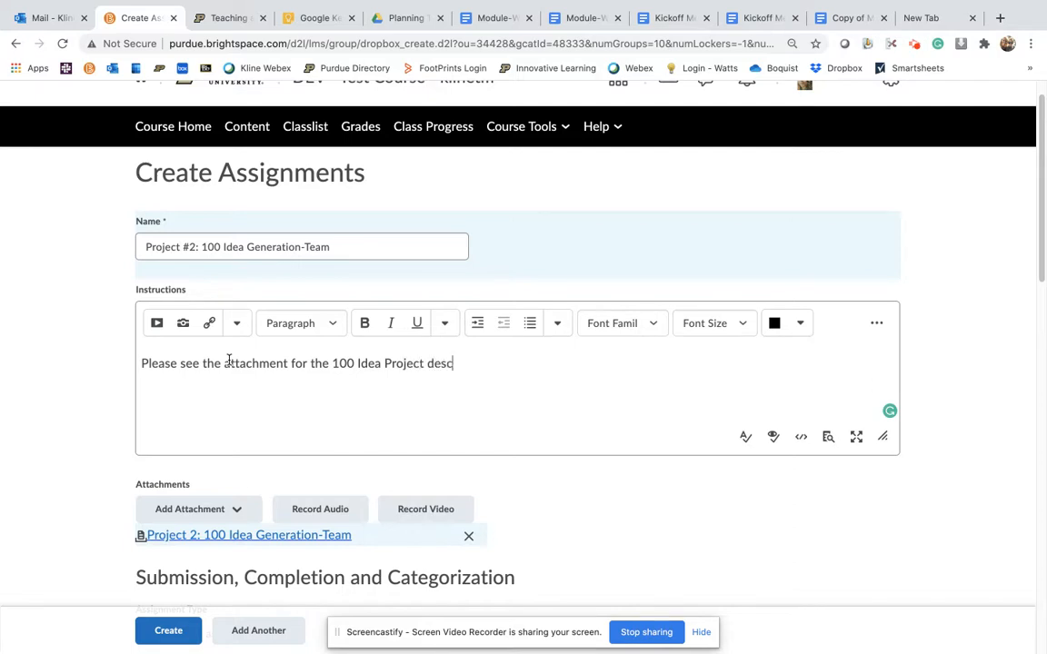
pyautogui.write('ription and direction')
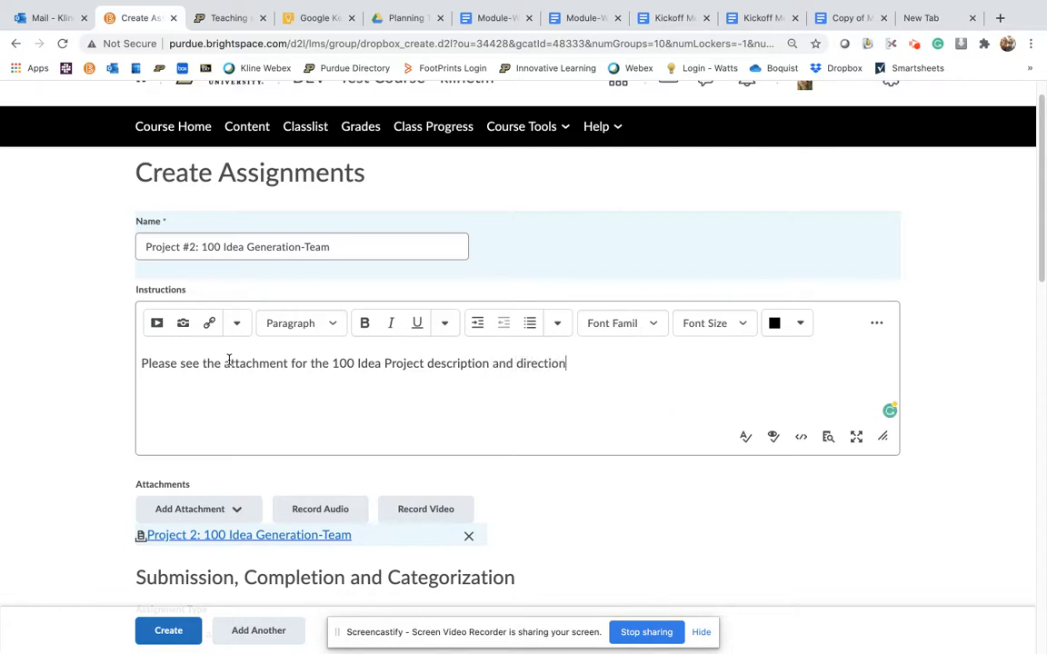
pyautogui.write('s.')
# Allow one file per submission for the ENTR 480 Projects group assignment and keep only the most recent submission
pyautogui.scroll(-3, 354, 408)
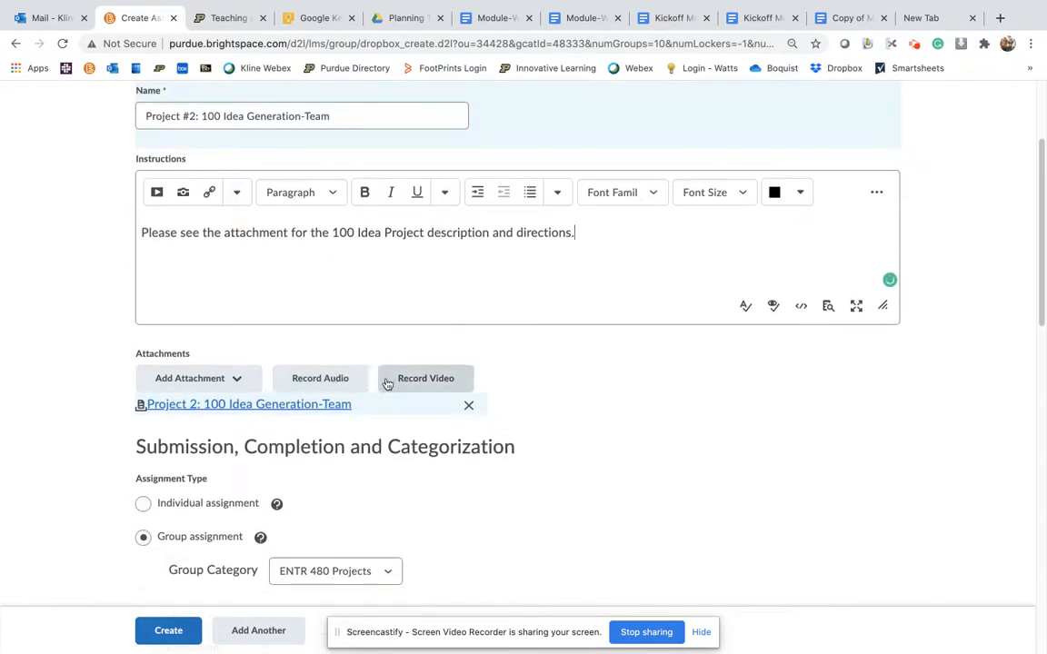
pyautogui.scroll(-4, 435, 451)
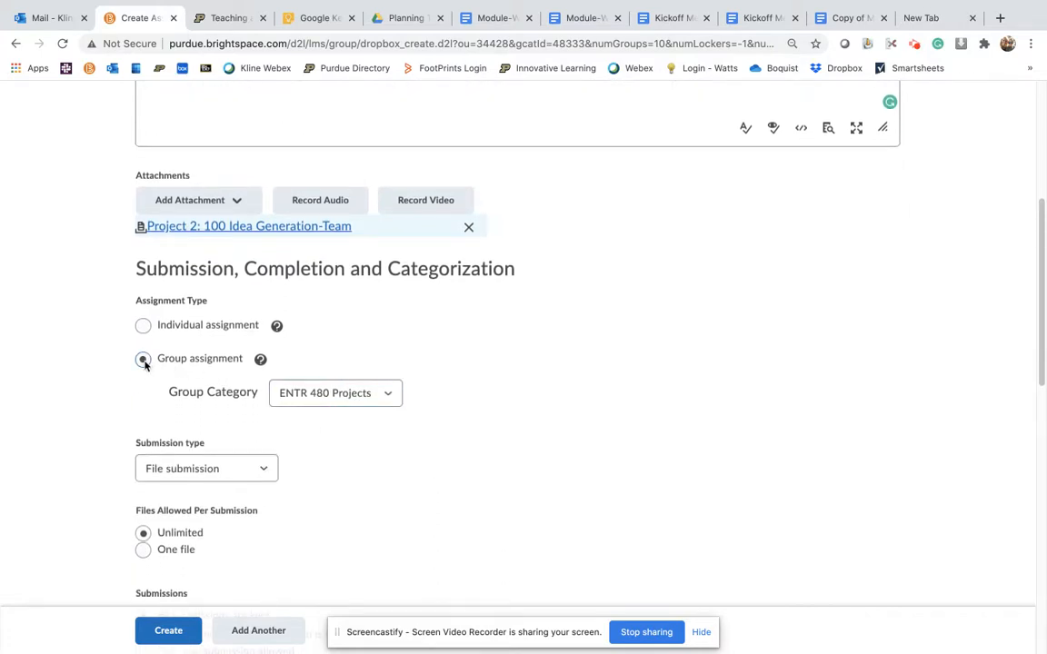
pyautogui.click(382, 398)
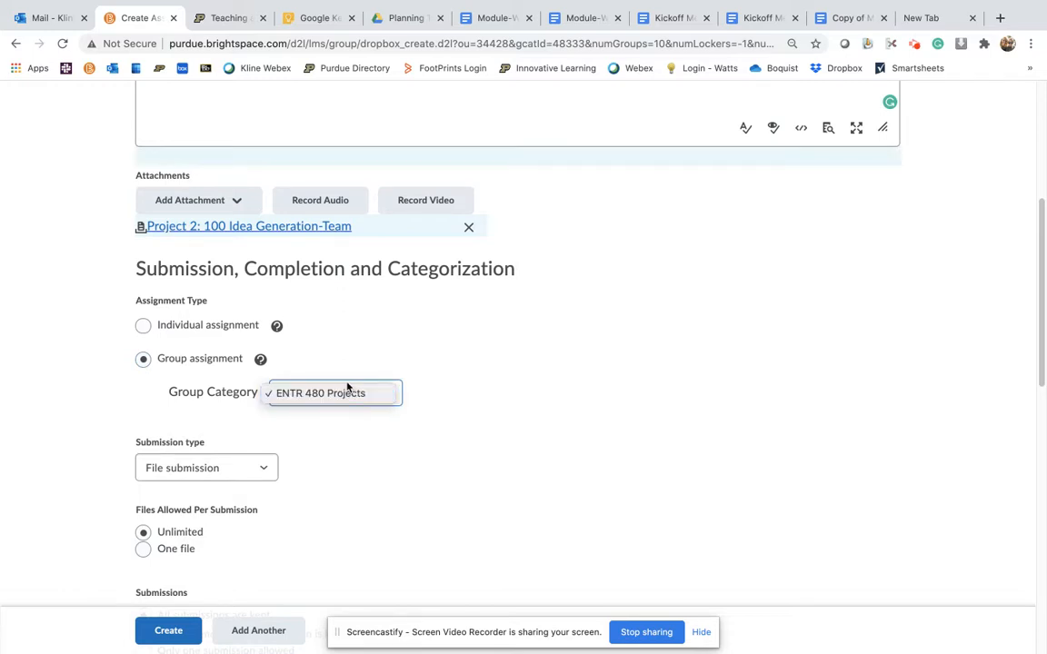
pyautogui.click(341, 463)
pyautogui.scroll(-2, 264, 471)
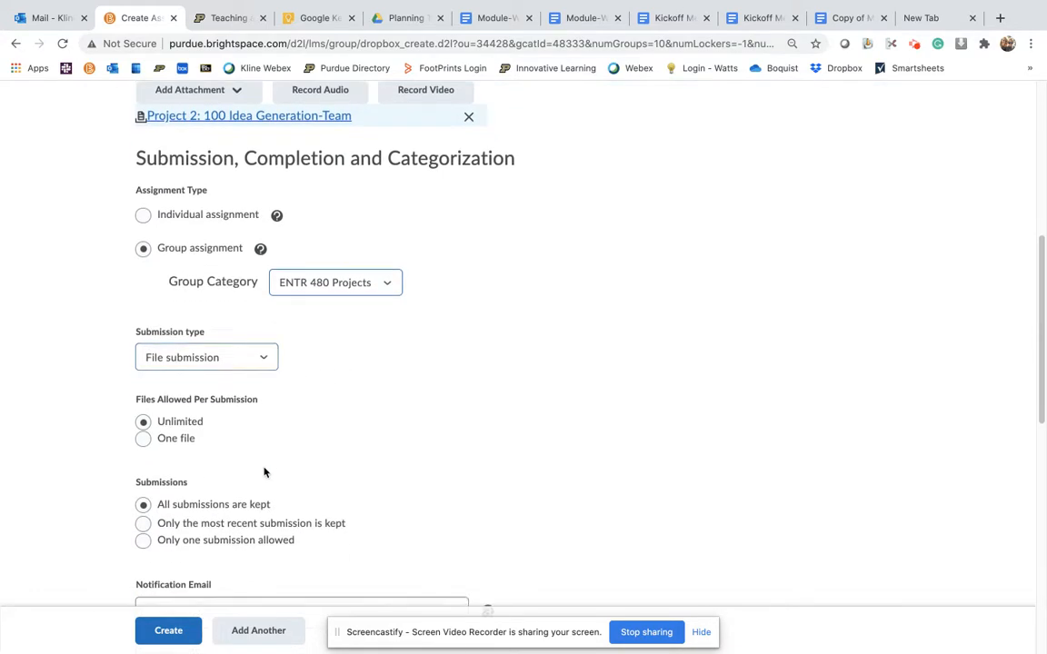
pyautogui.click(143, 440)
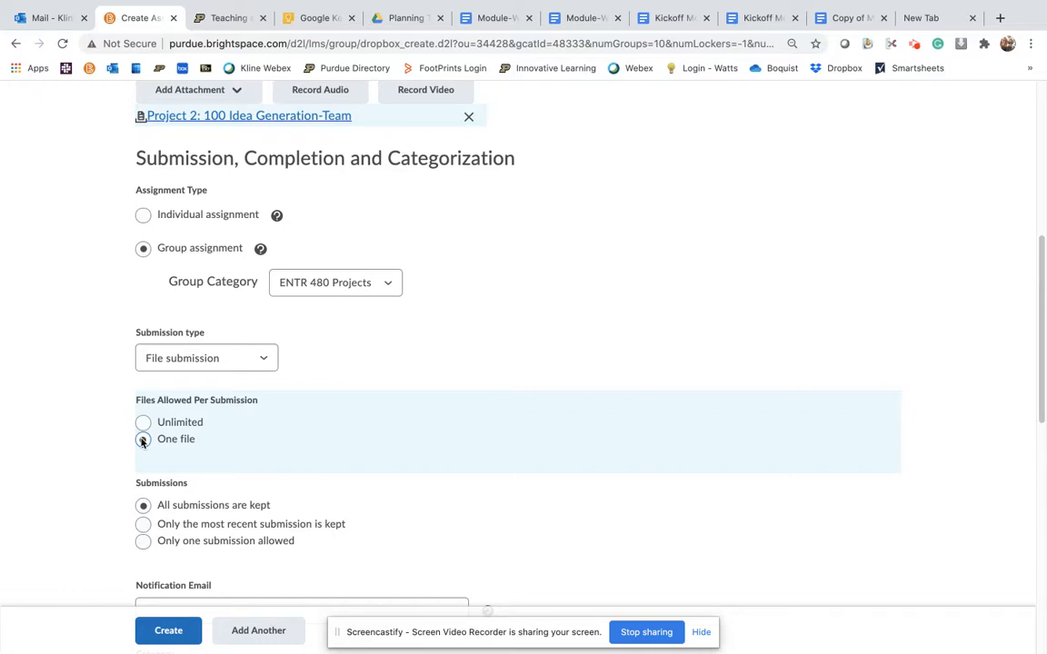
pyautogui.scroll(-2, 142, 442)
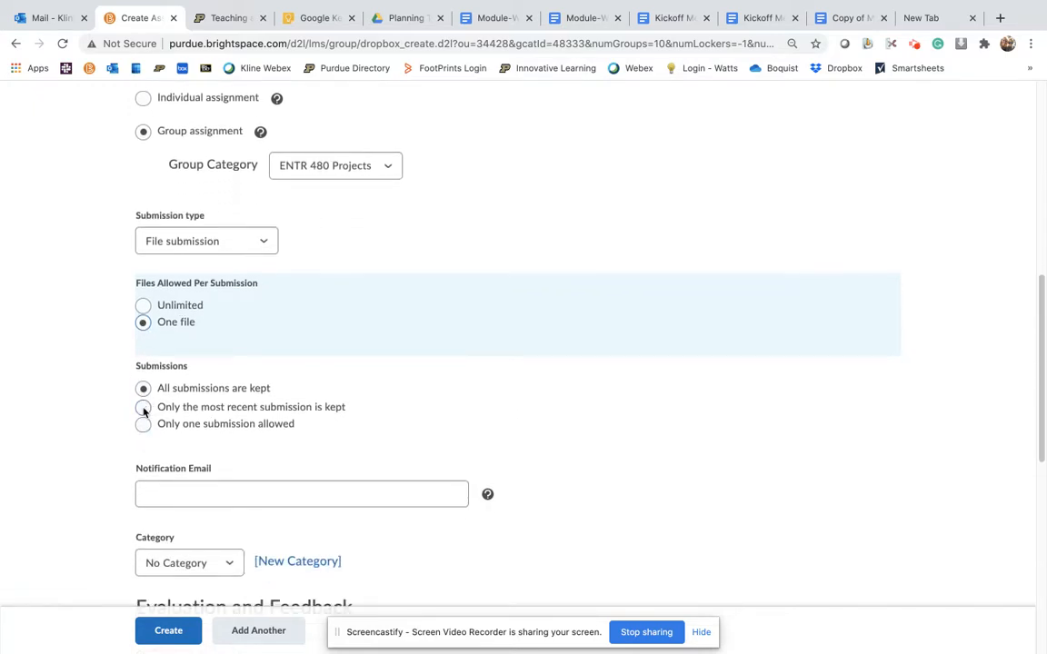
pyautogui.click(143, 408)
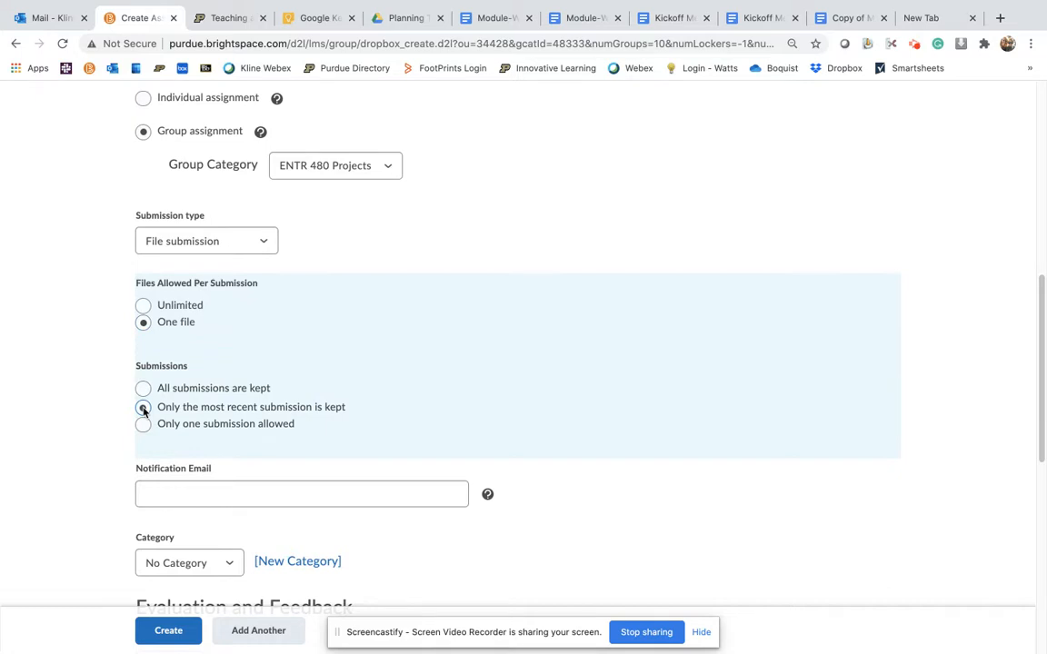
# Assign the assignment to the Team Projects category and set its score out of 150
pyautogui.scroll(-4, 144, 408)
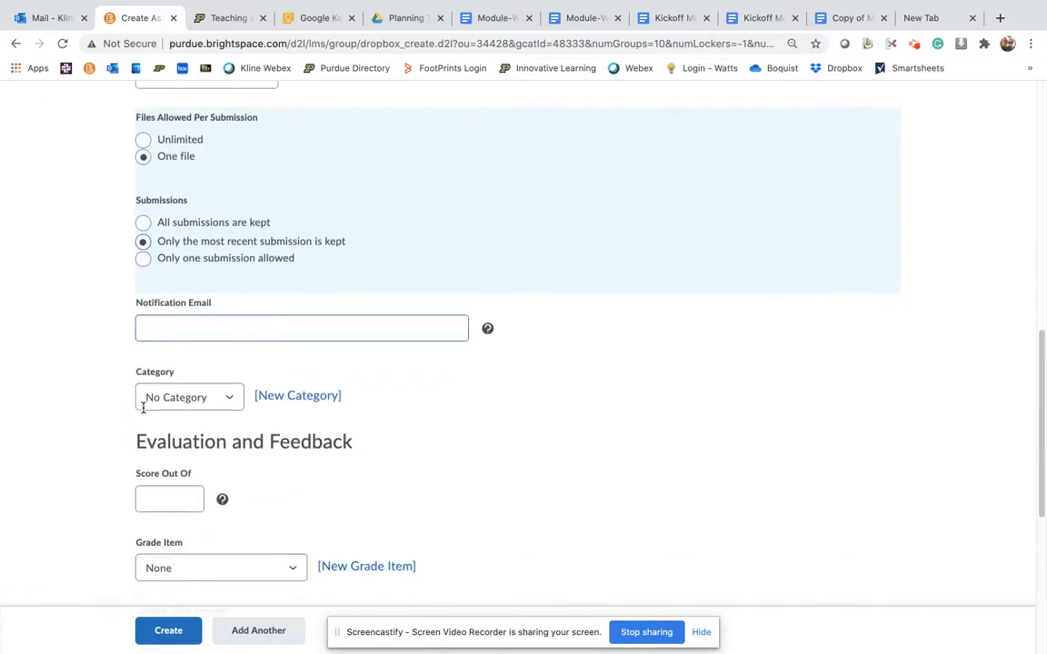
pyautogui.click(226, 397)
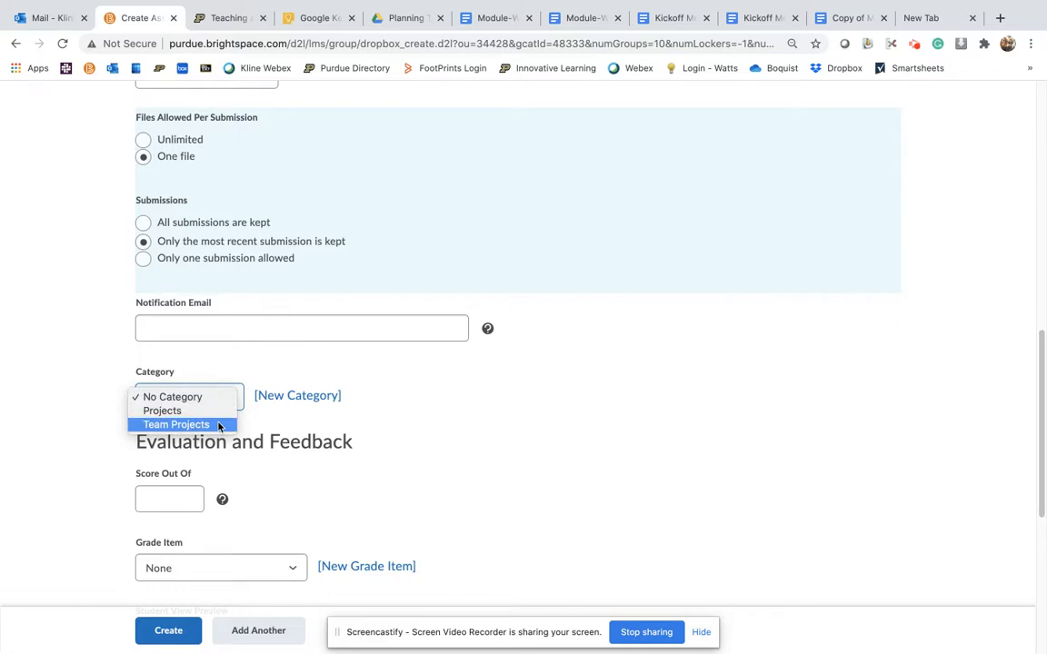
pyautogui.click(218, 425)
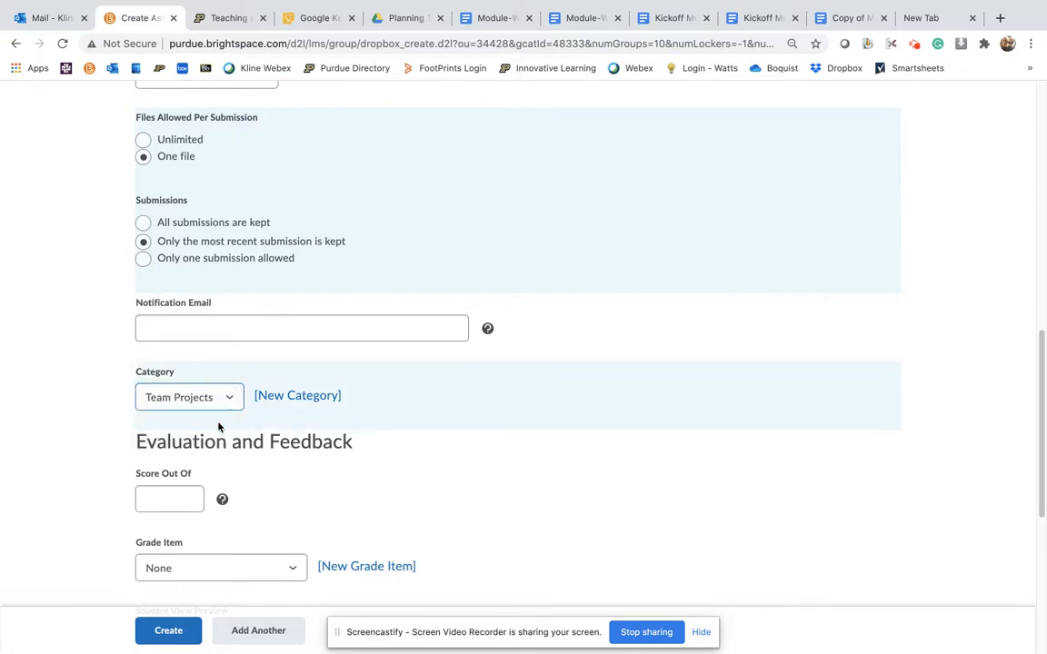
pyautogui.scroll(-2, 221, 426)
pyautogui.click(165, 405)
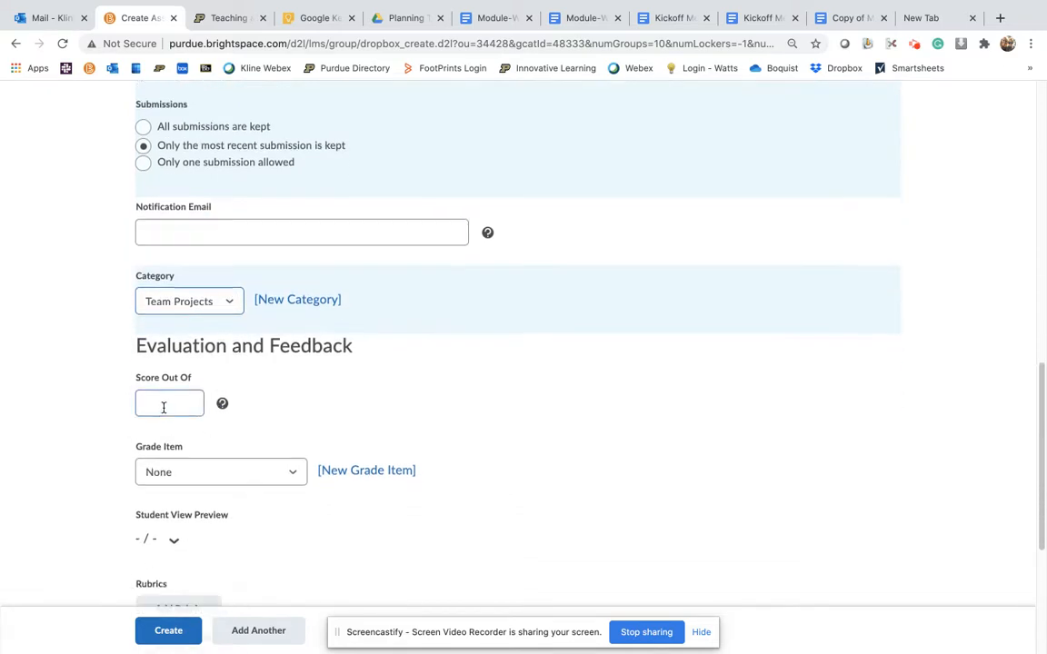
pyautogui.write('15')
# Start a new numeric grade item for the assignment and name it "100 Idea Project"
pyautogui.scroll(-2, 168, 399)
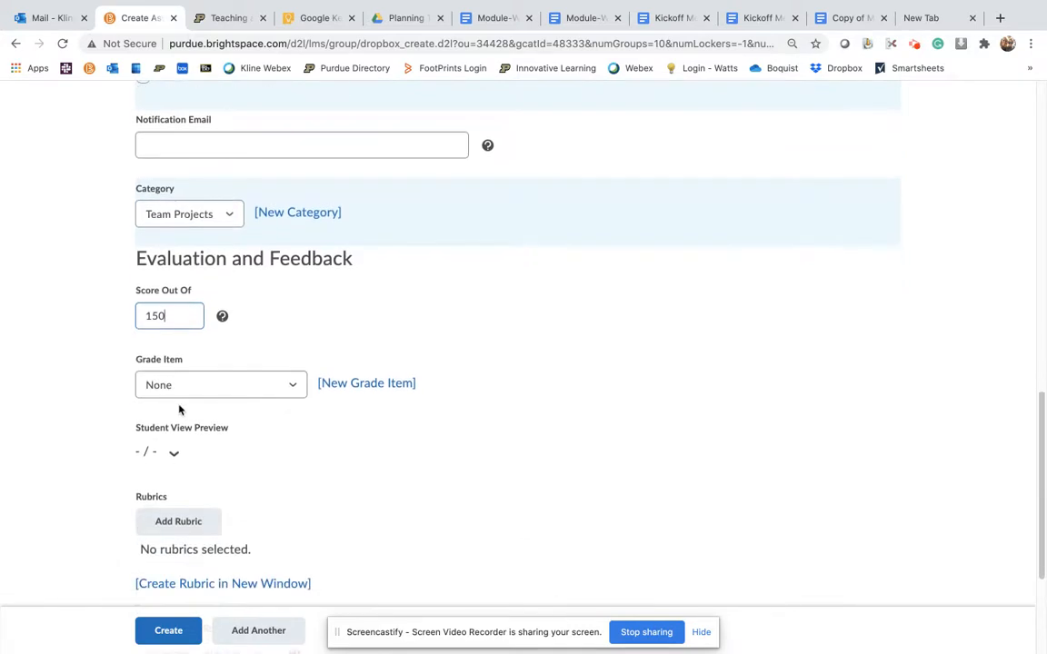
pyautogui.click(291, 390)
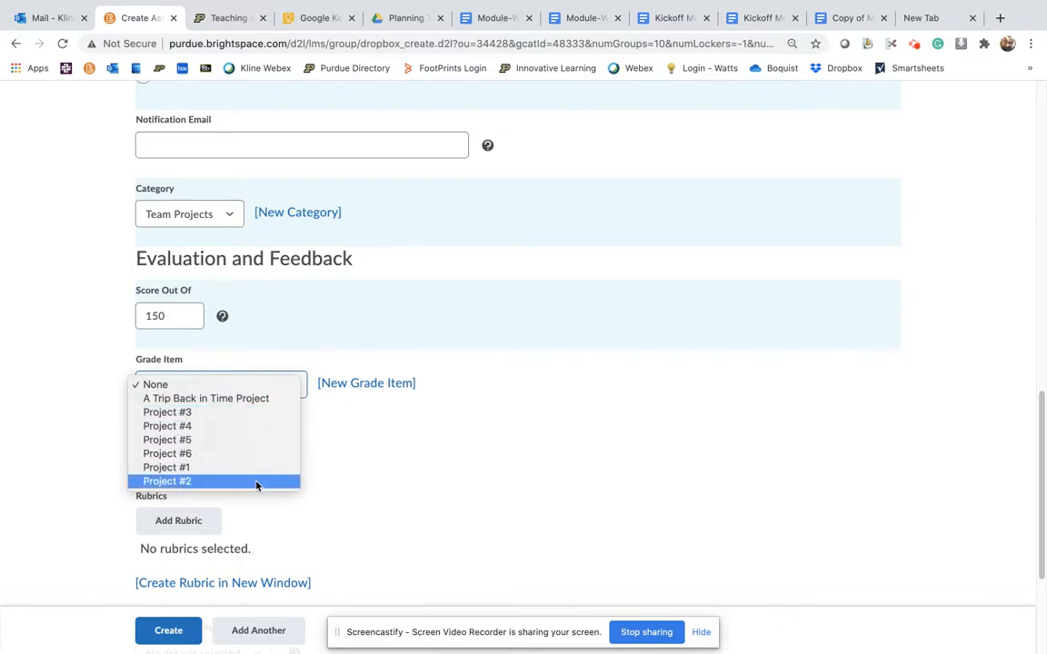
pyautogui.click(359, 444)
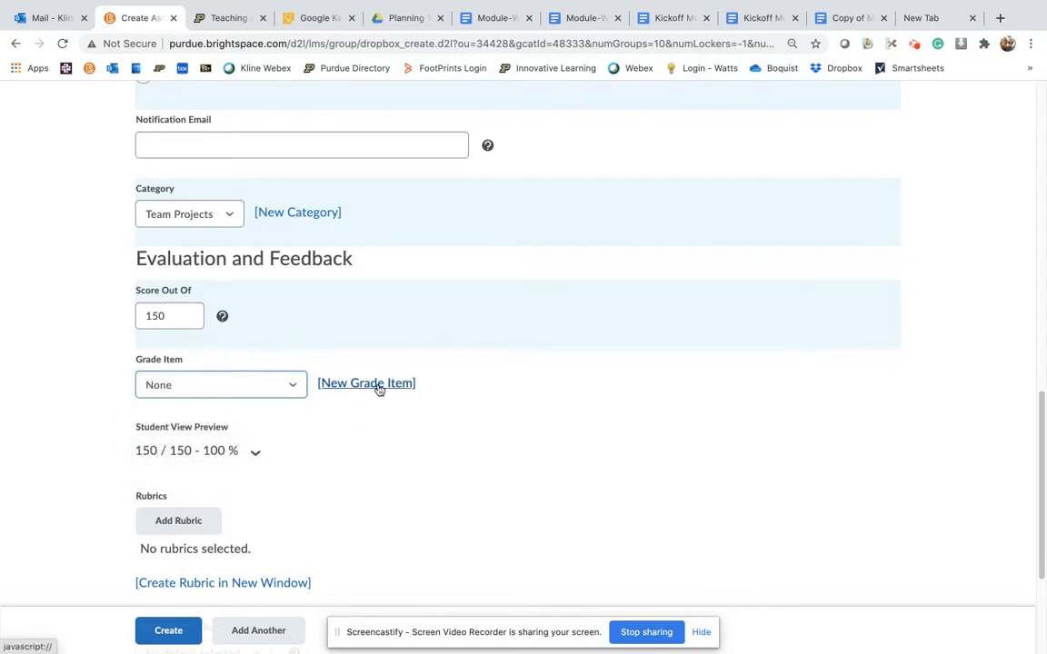
pyautogui.click(378, 386)
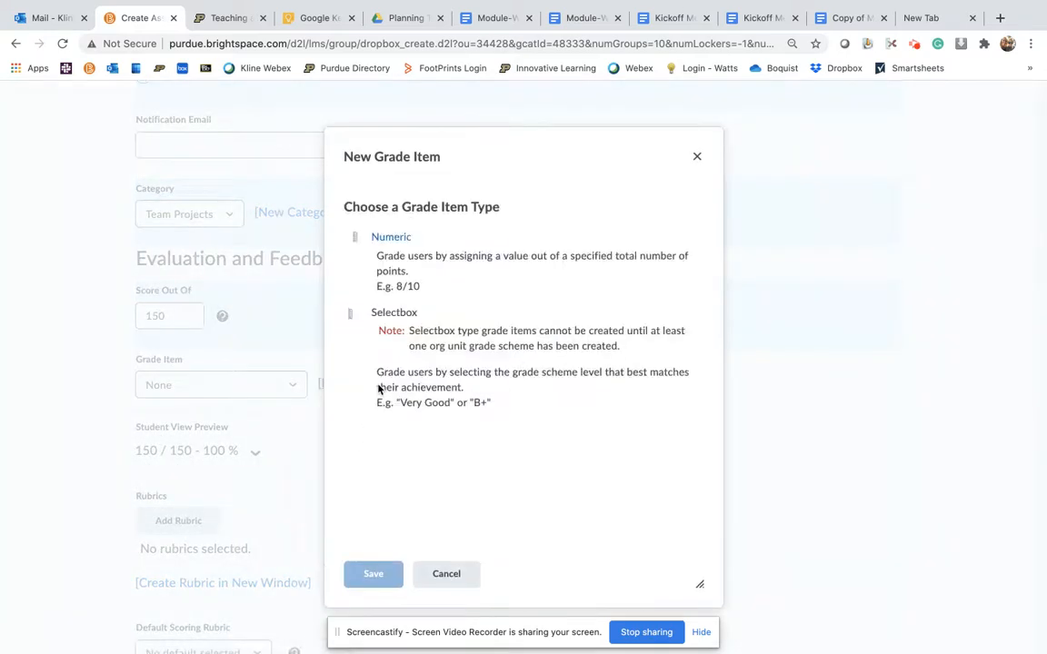
pyautogui.click(398, 241)
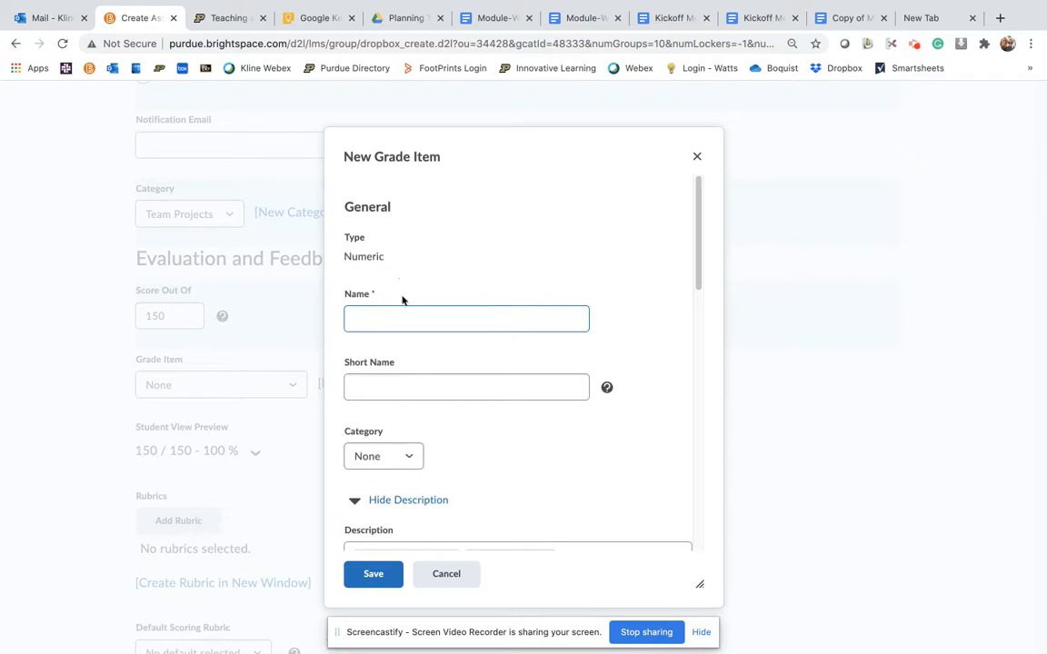
pyautogui.write('100')
pyautogui.write(' l')
pyautogui.write('dea Project')
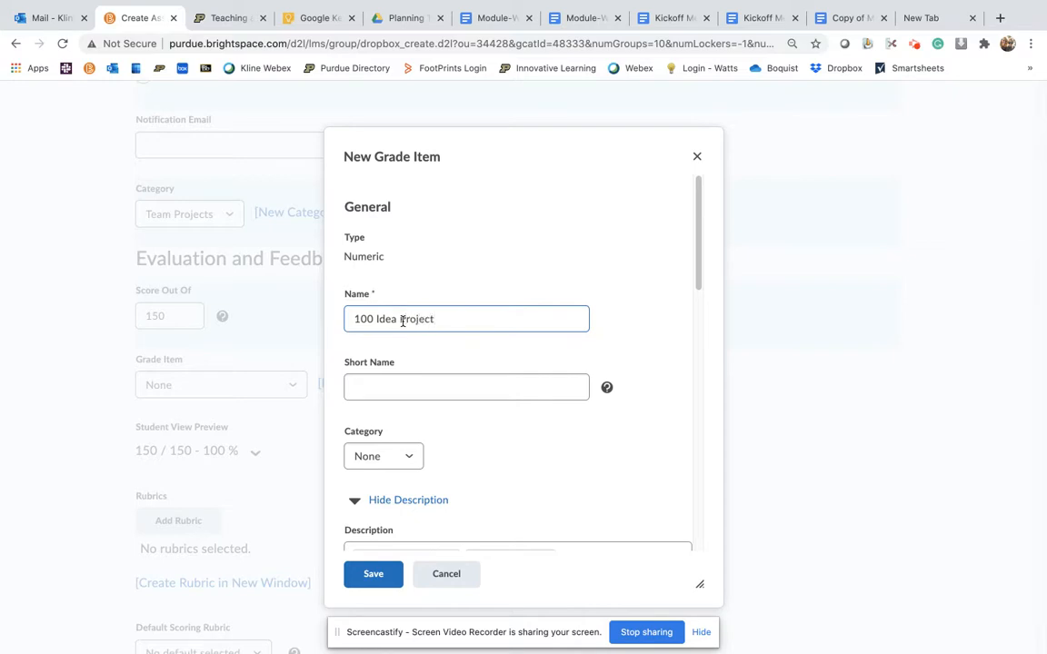
# Leave the grade item's category at None, set its maximum points to 150, and save it
pyautogui.scroll(-2, 411, 392)
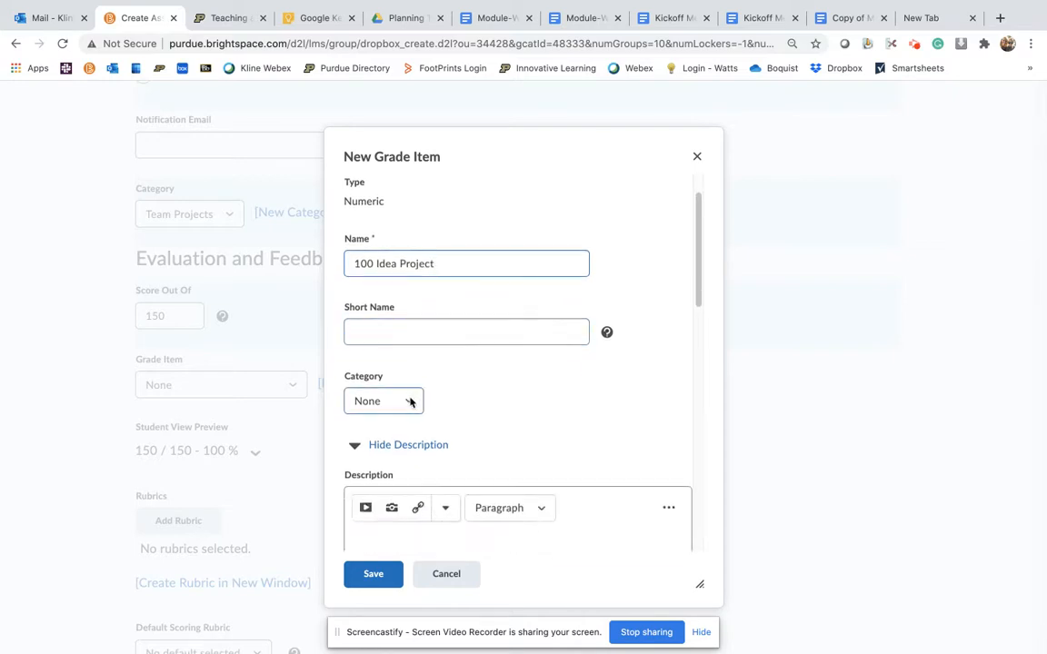
pyautogui.click(411, 401)
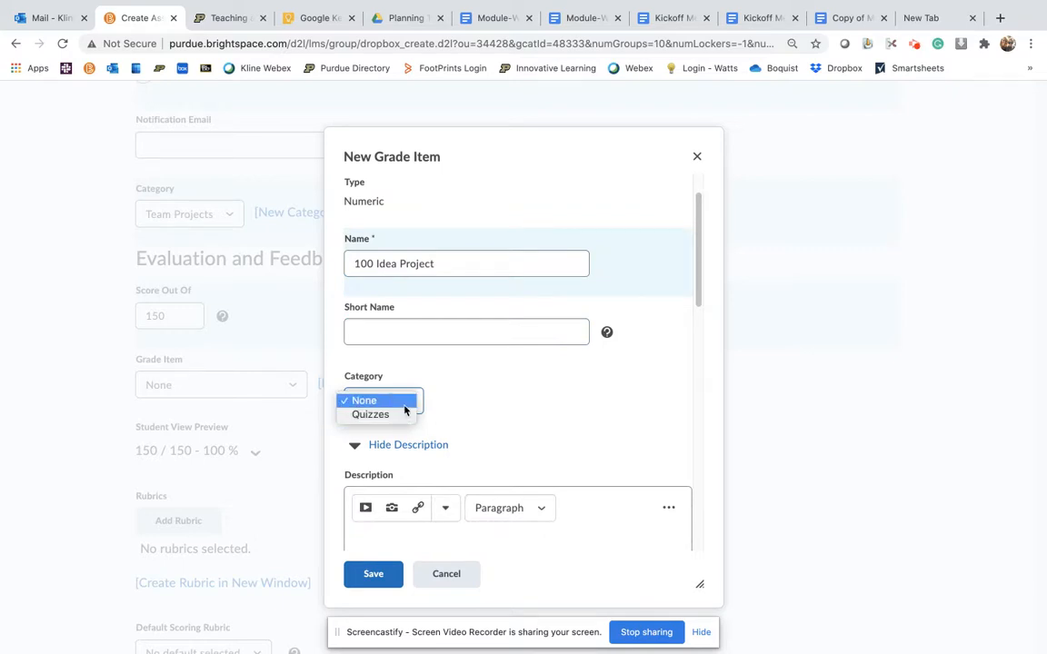
pyautogui.click(404, 409)
pyautogui.scroll(-5, 404, 409)
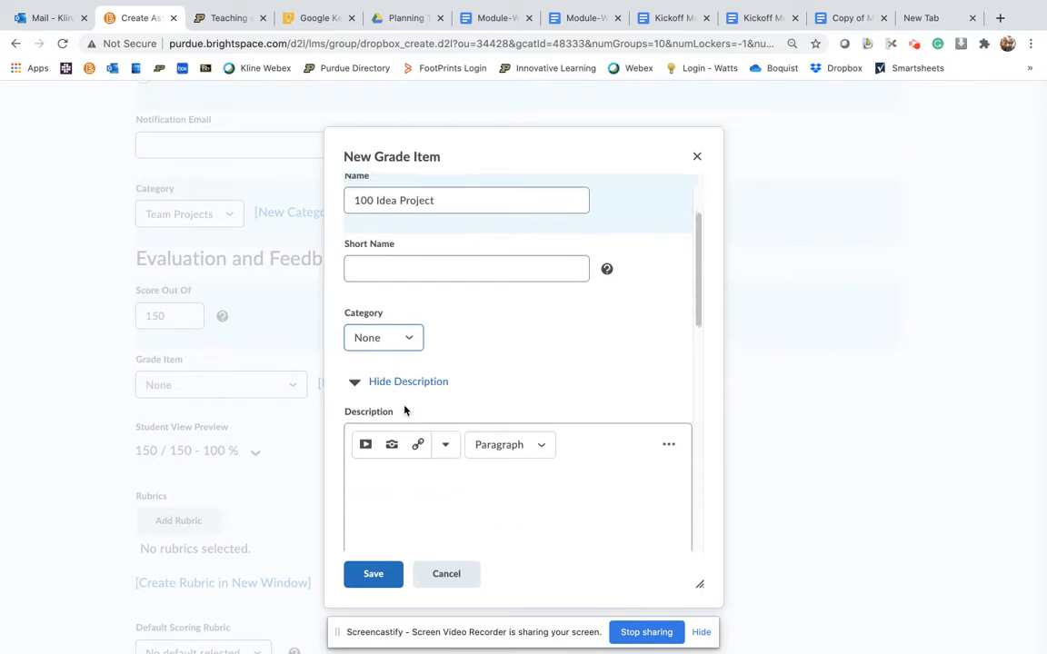
pyautogui.scroll(-3, 404, 409)
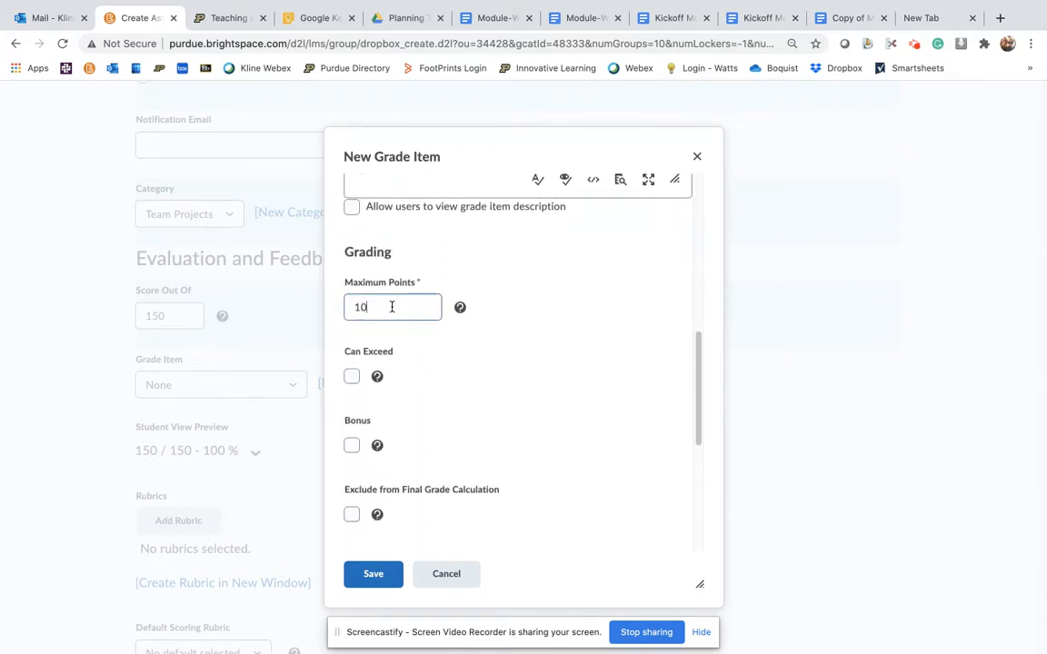
pyautogui.click(392, 307)
pyautogui.write('150')
pyautogui.scroll(-2, 461, 362)
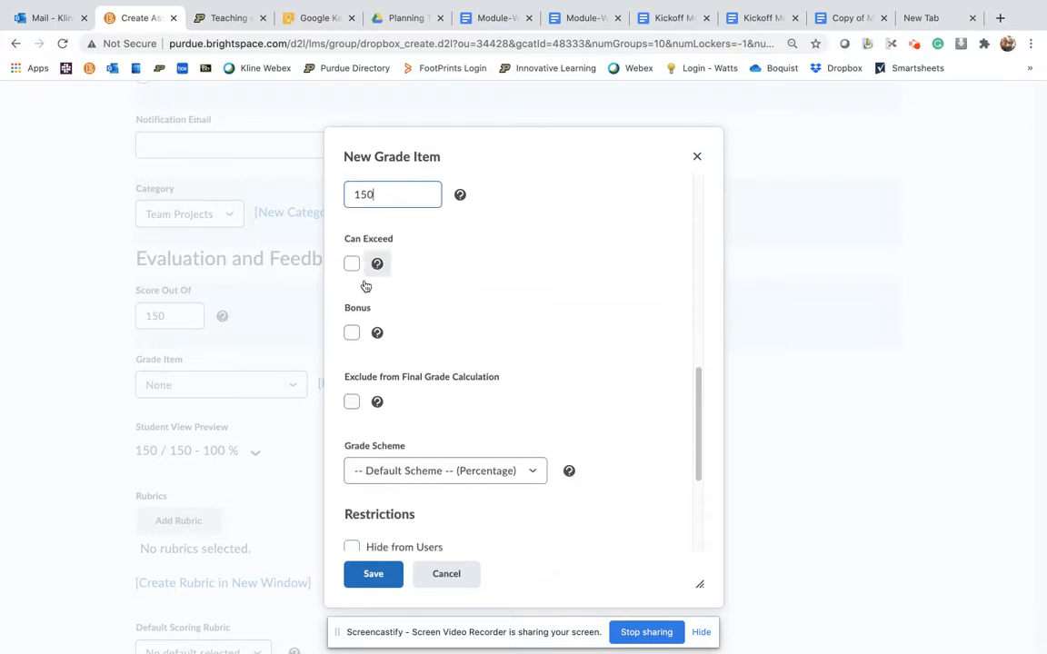
pyautogui.scroll(-4, 361, 410)
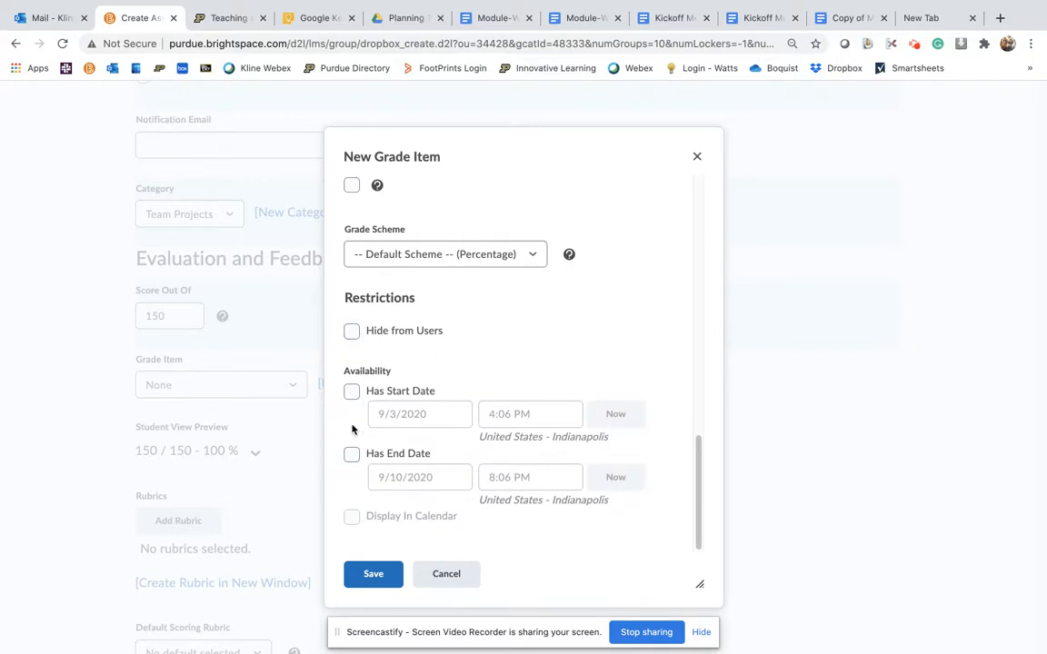
pyautogui.click(367, 575)
# Save the completed group assignment and start another assignment for the same group category
pyautogui.moveTo(551, 632); pyautogui.dragTo(727, 638)
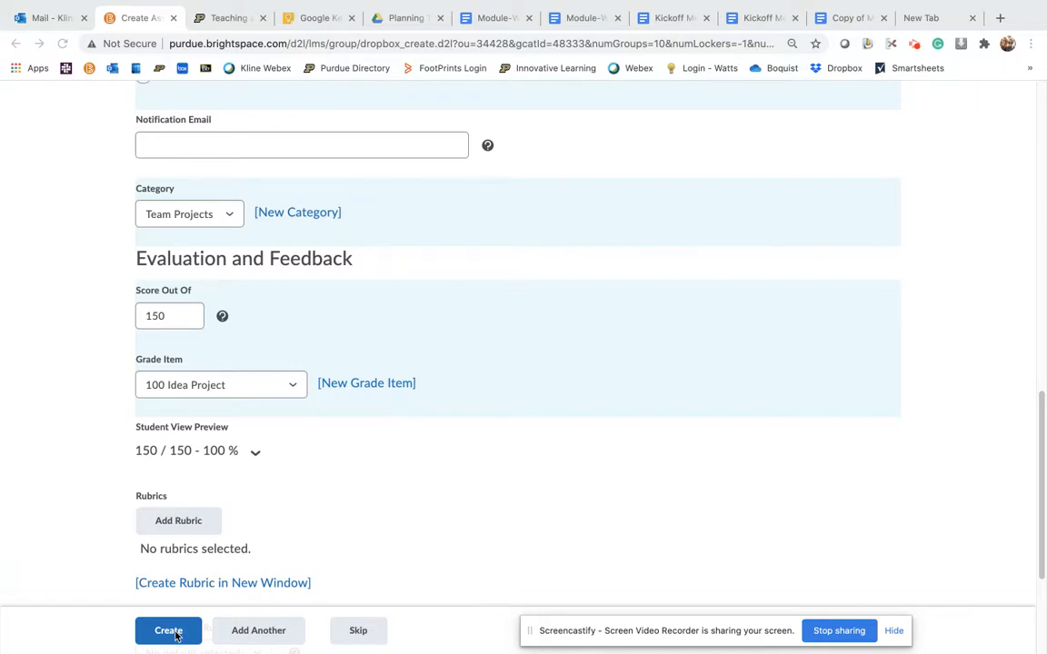
pyautogui.click(259, 632)
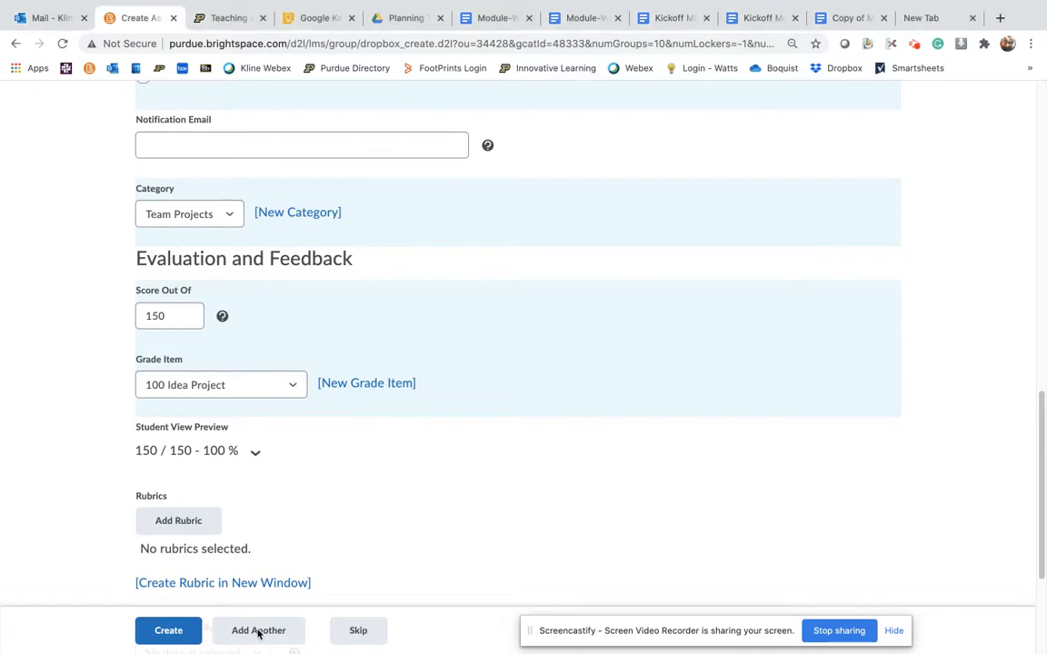
pyautogui.click(258, 631)
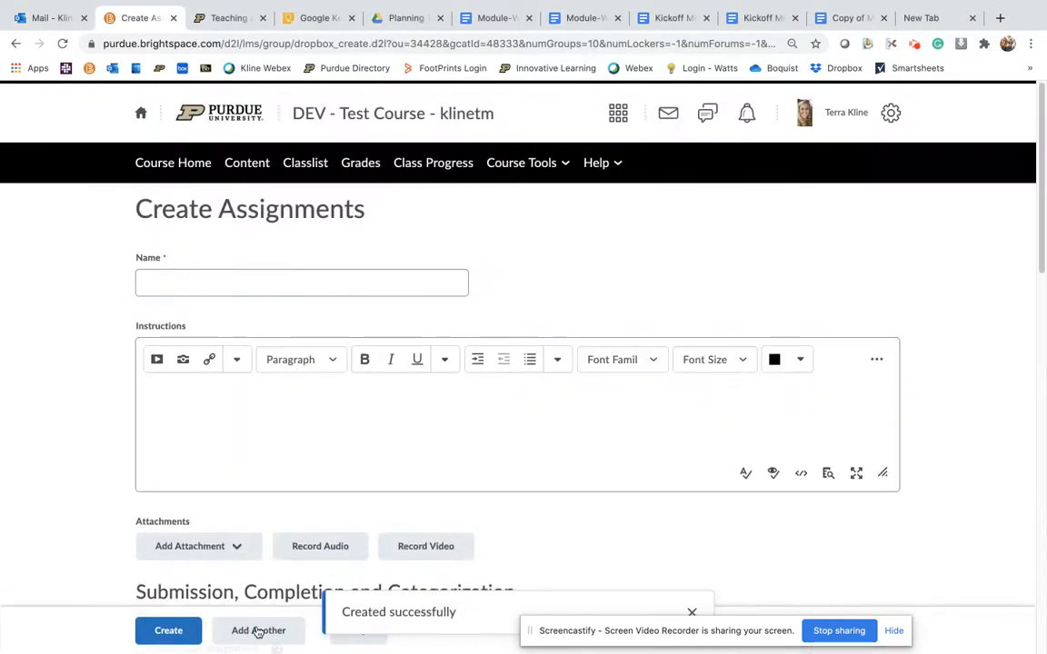
# Attach the existing assignment activity "Project #3: Startup Company Research-Team" to the new assignment
pyautogui.click(322, 281)
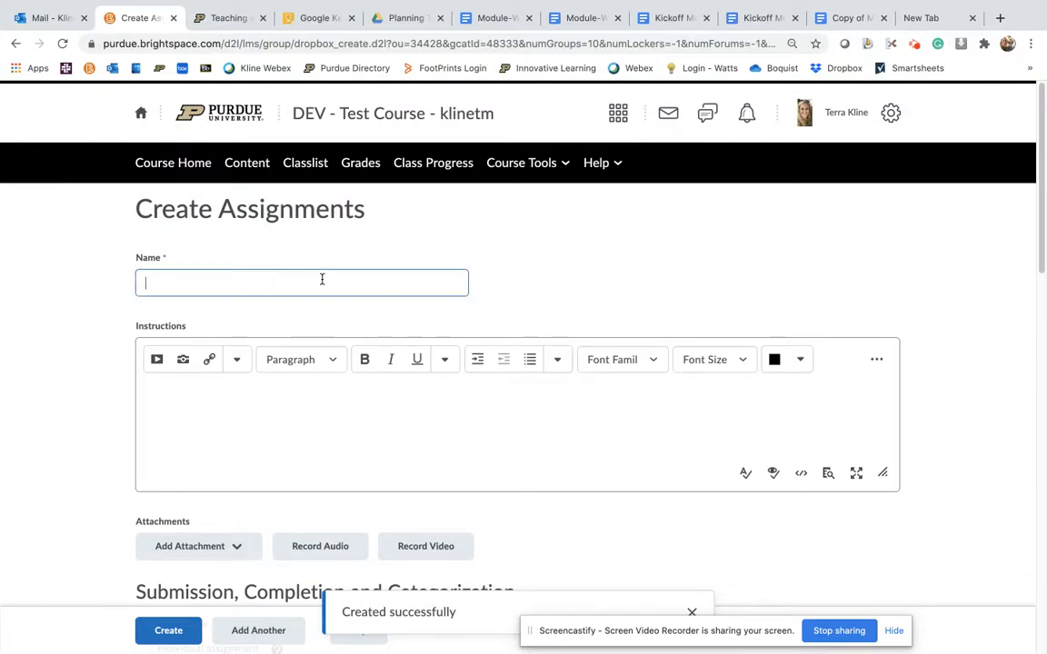
pyautogui.click(244, 544)
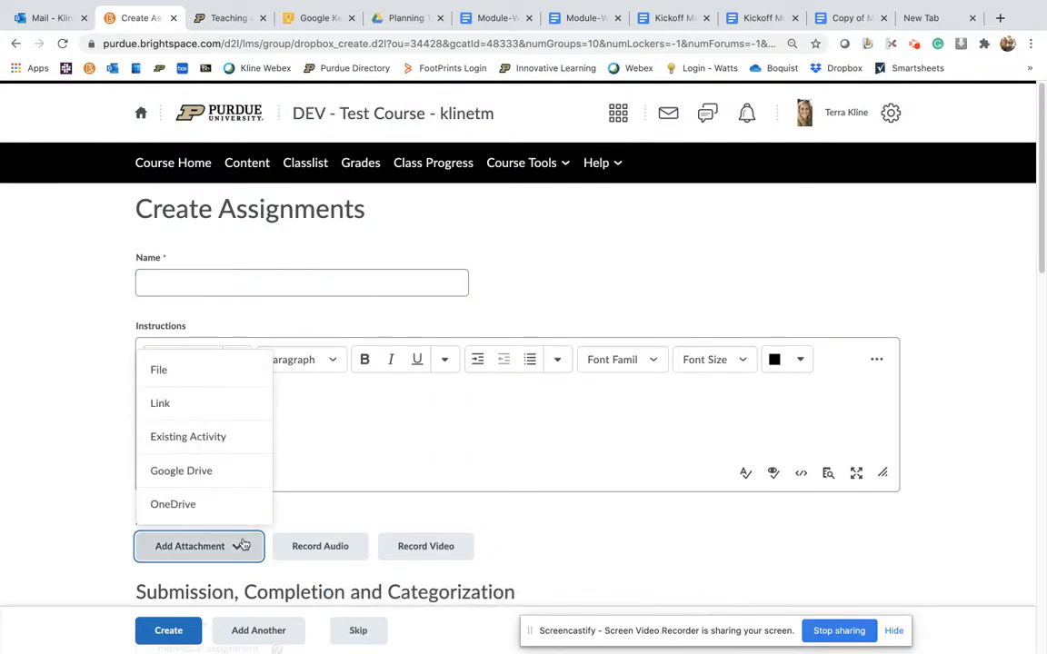
pyautogui.click(204, 437)
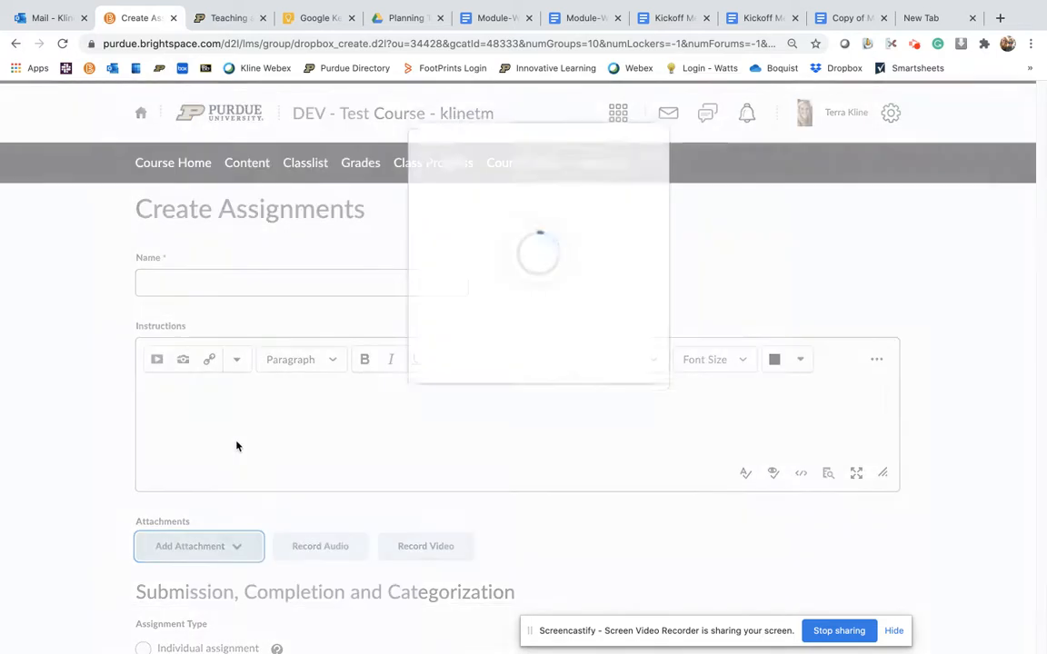
pyautogui.click(691, 239)
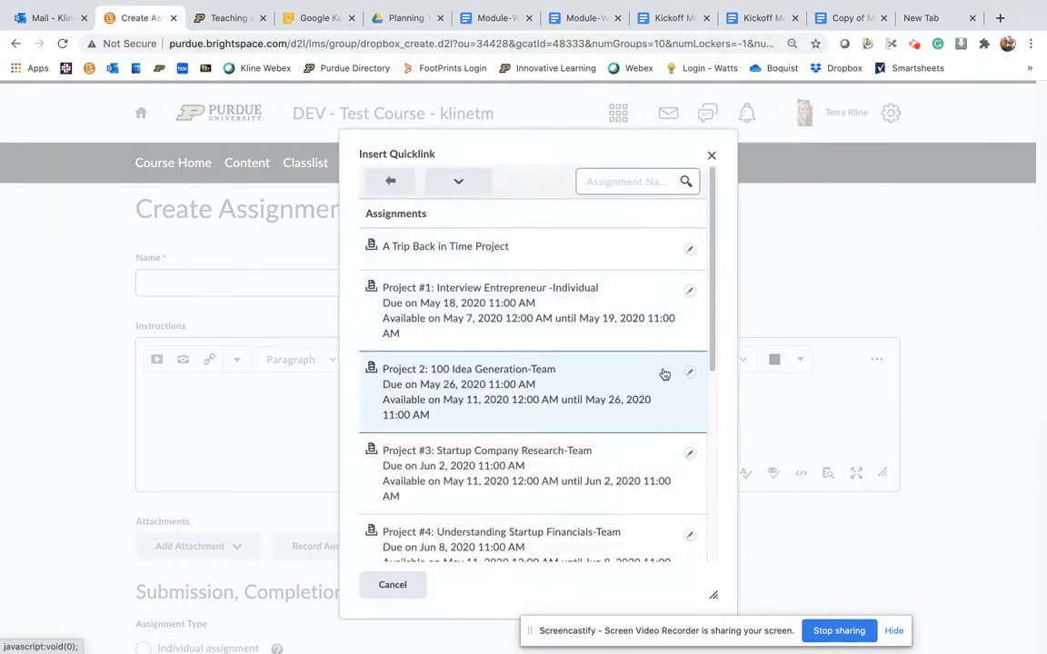
pyautogui.scroll(-1, 663, 372)
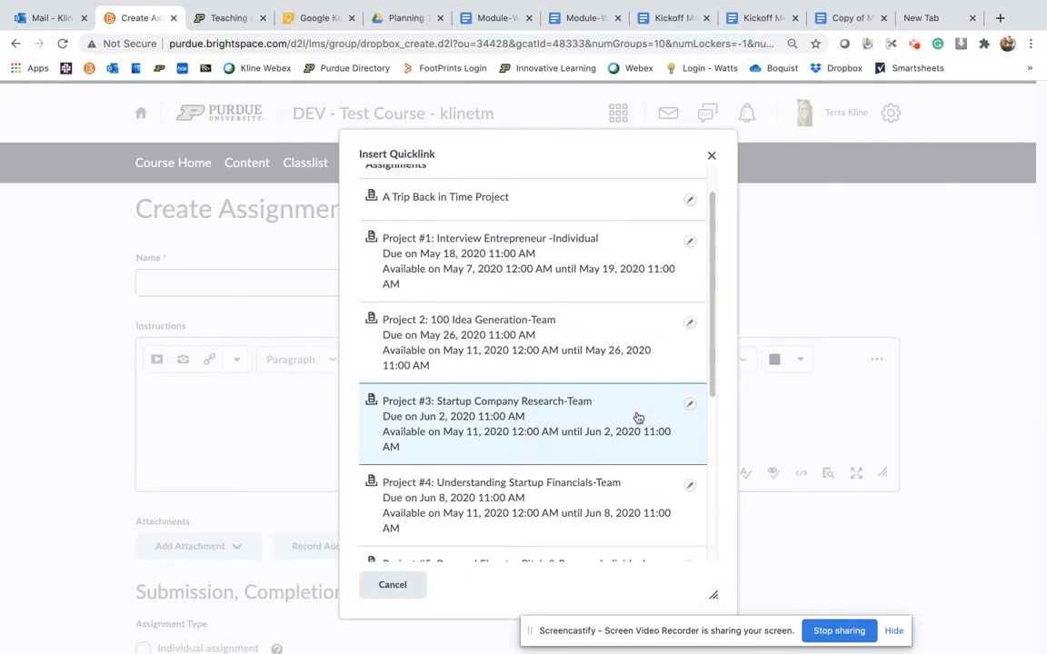
pyautogui.click(638, 417)
# Name the assignment "Project #3: Startup Company Research-Team"
pyautogui.click(283, 283)
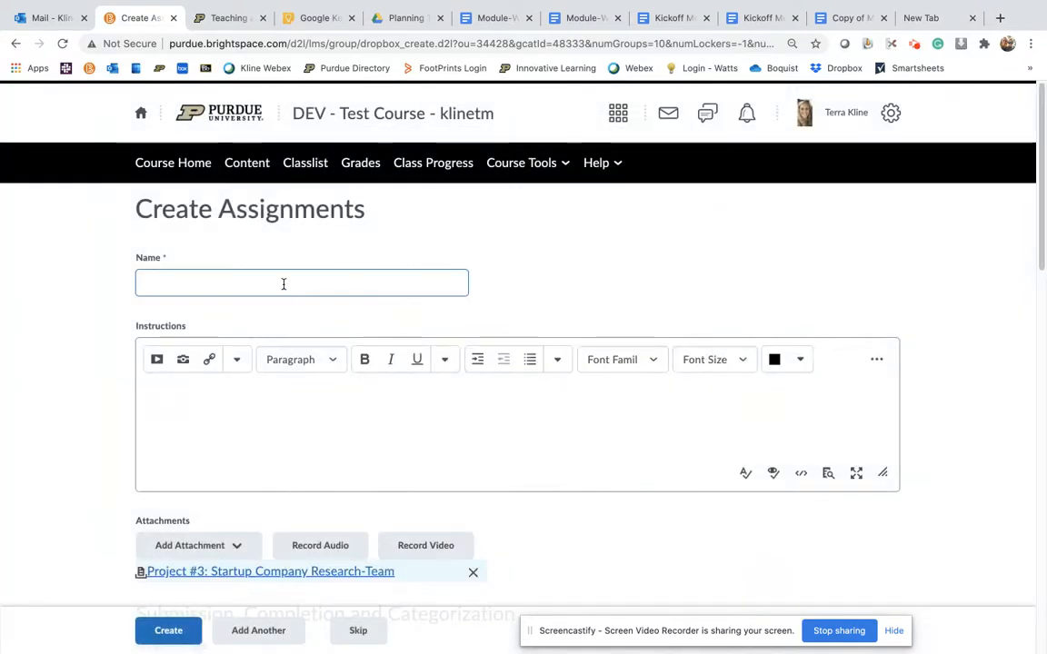
pyautogui.write('Project #3')
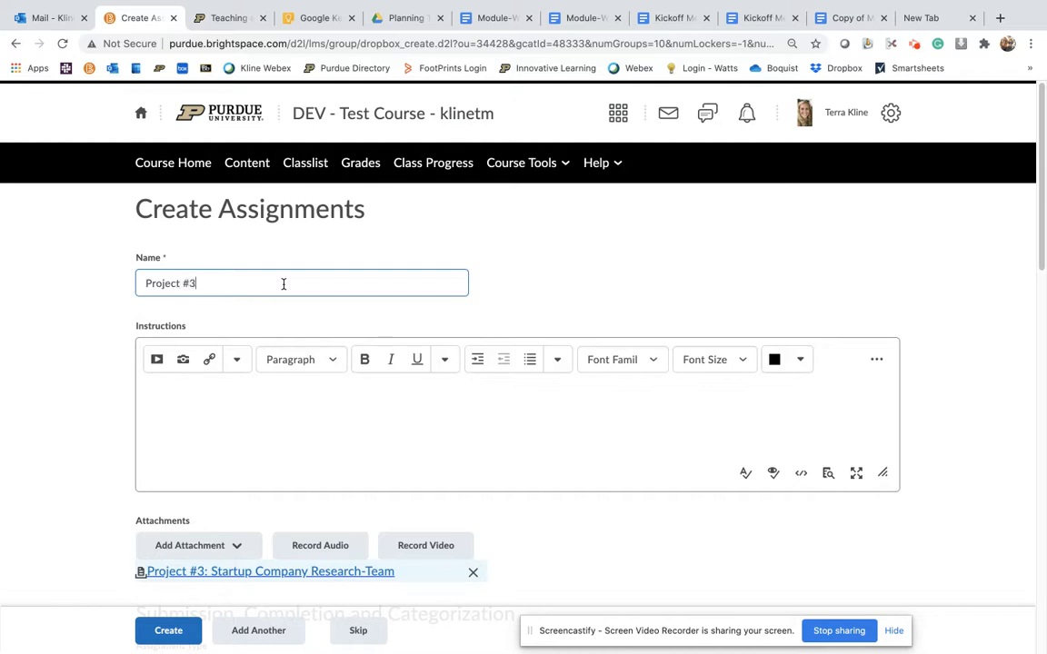
pyautogui.write(': Startup Company Research-Team')
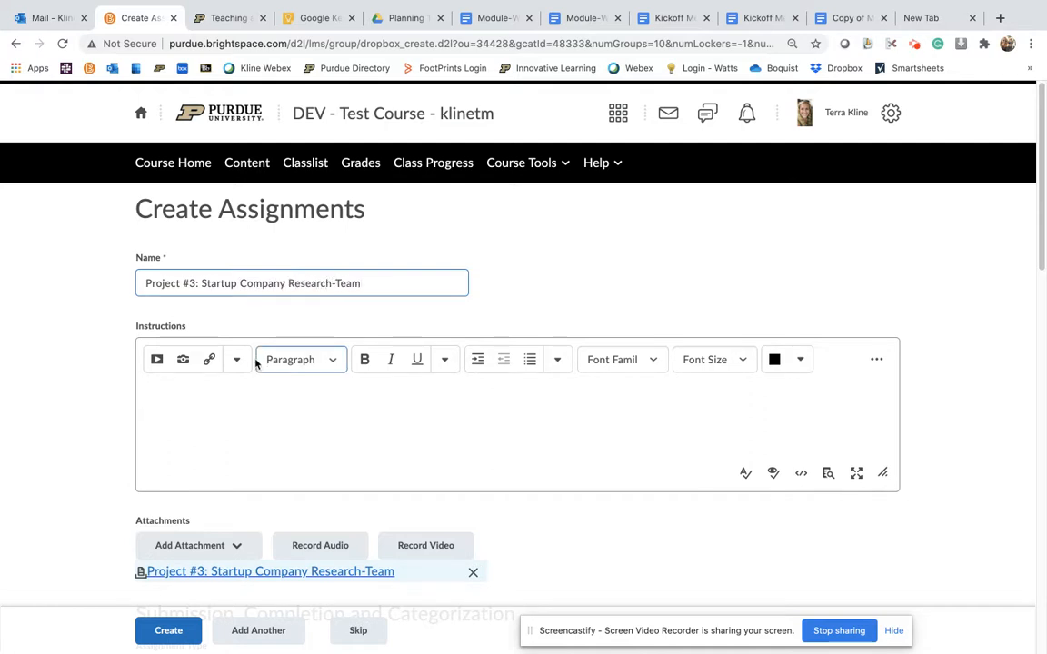
# Enter the assignment instructions "Please see the attachment for directions."
pyautogui.click(255, 392)
pyautogui.write('Please')
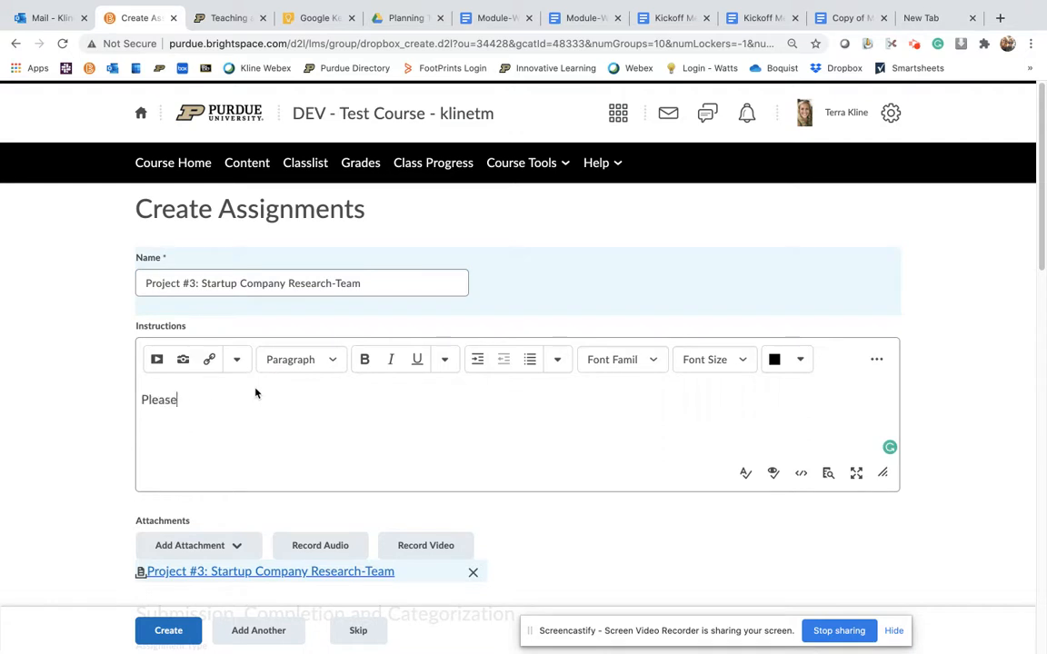
pyautogui.write(' see the attachment for directions.')
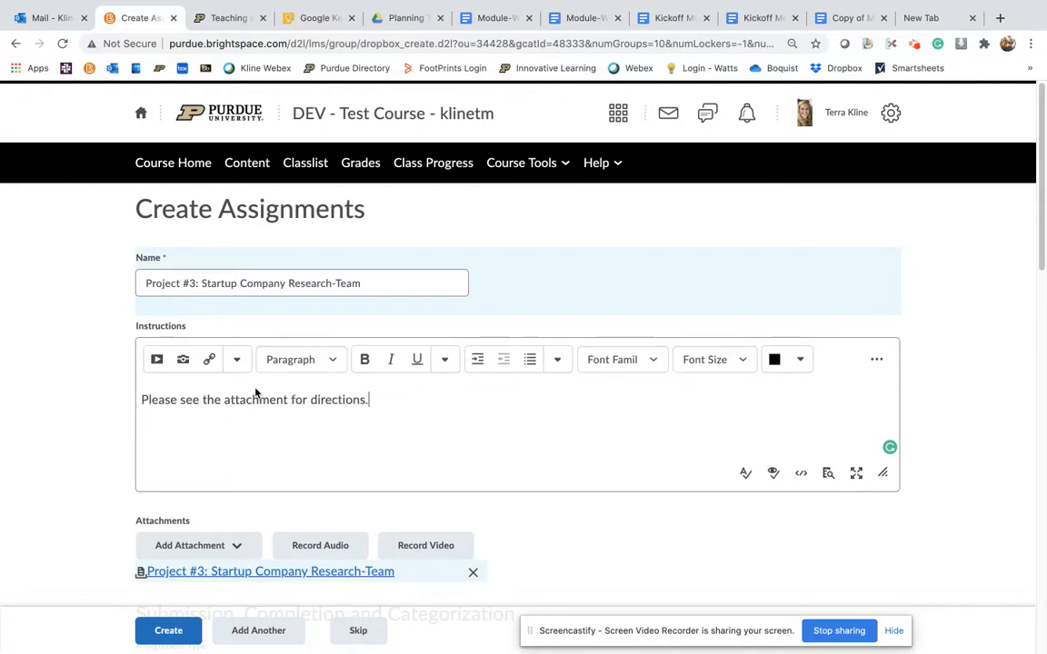
# Review the available group categories and keep ENTR 480 Projects selected for the group assignment
pyautogui.scroll(-2, 255, 393)
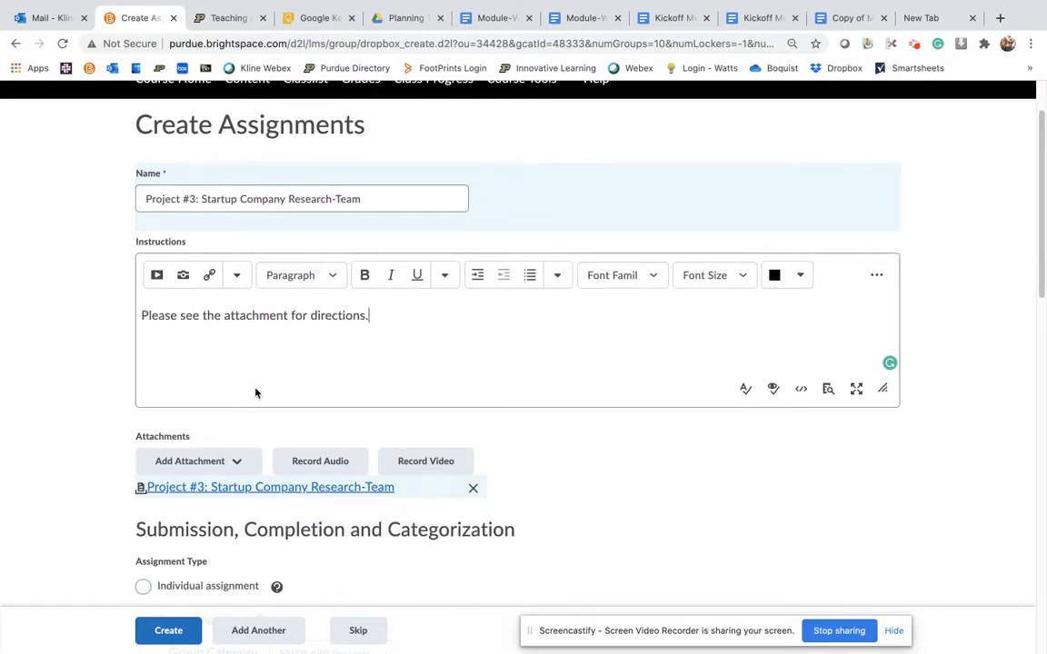
pyautogui.scroll(-5, 312, 358)
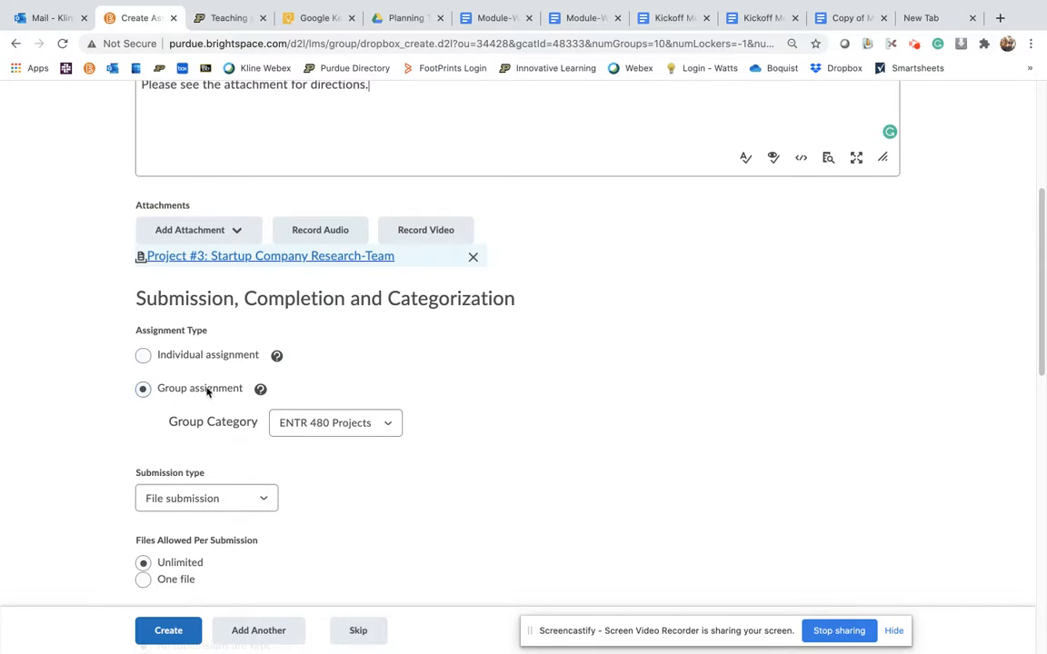
pyautogui.click(386, 423)
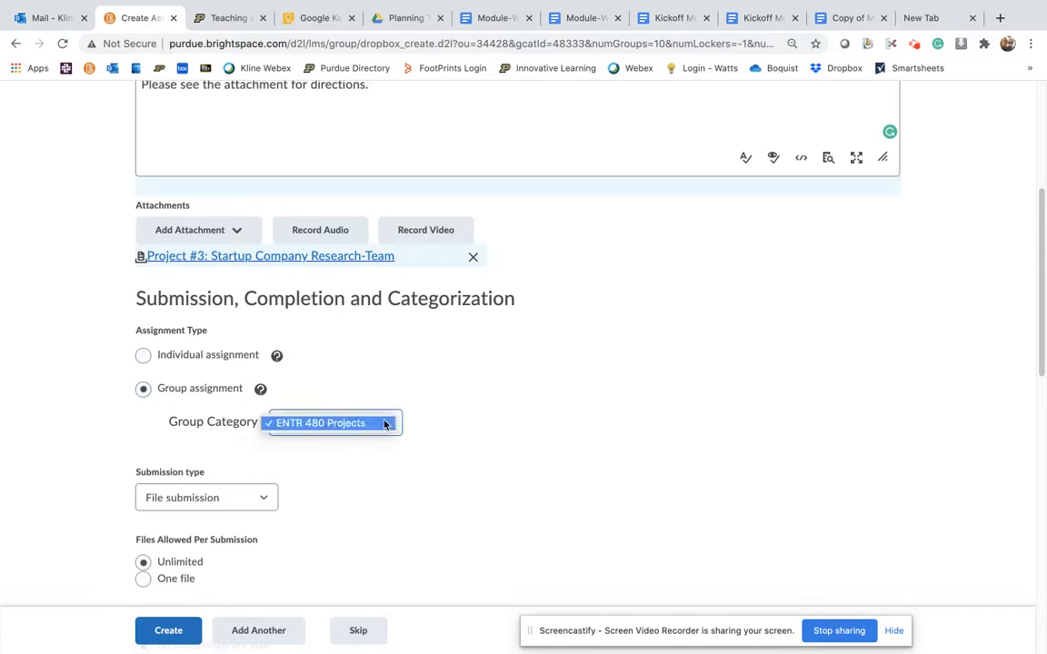
pyautogui.click(298, 411)
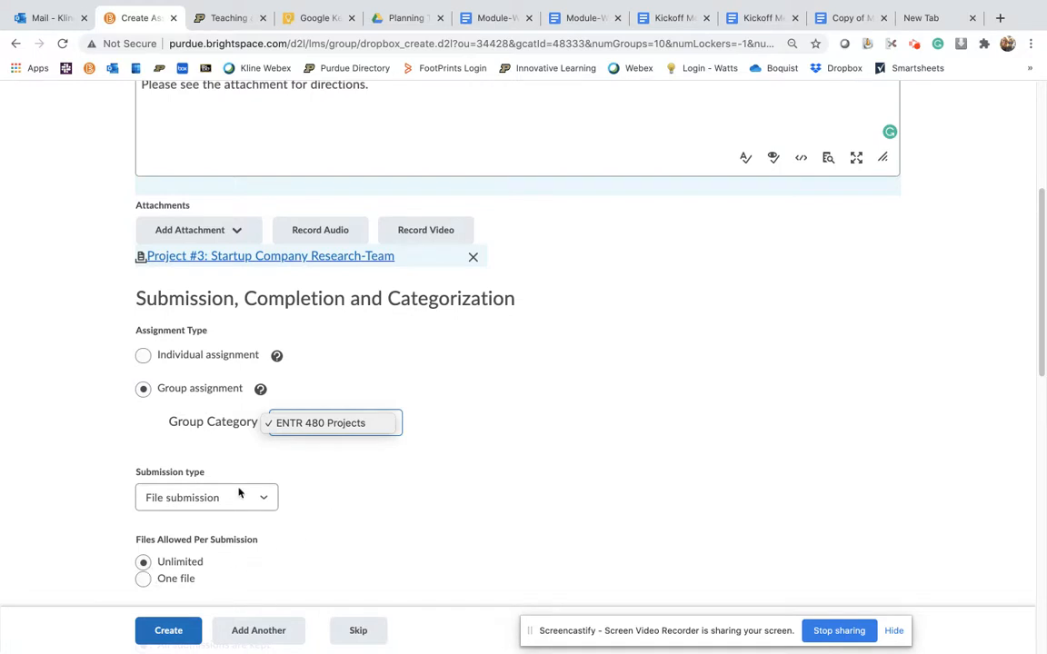
pyautogui.click(287, 488)
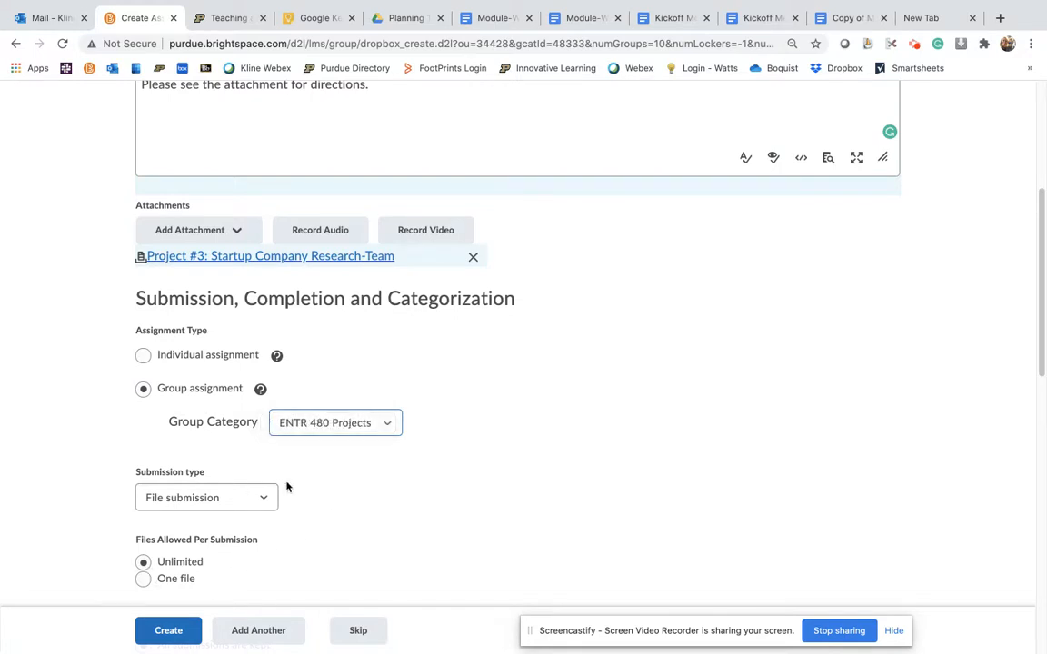
# Assign the assignment to the Team Projects category and set its score out of 150
pyautogui.scroll(-5, 344, 482)
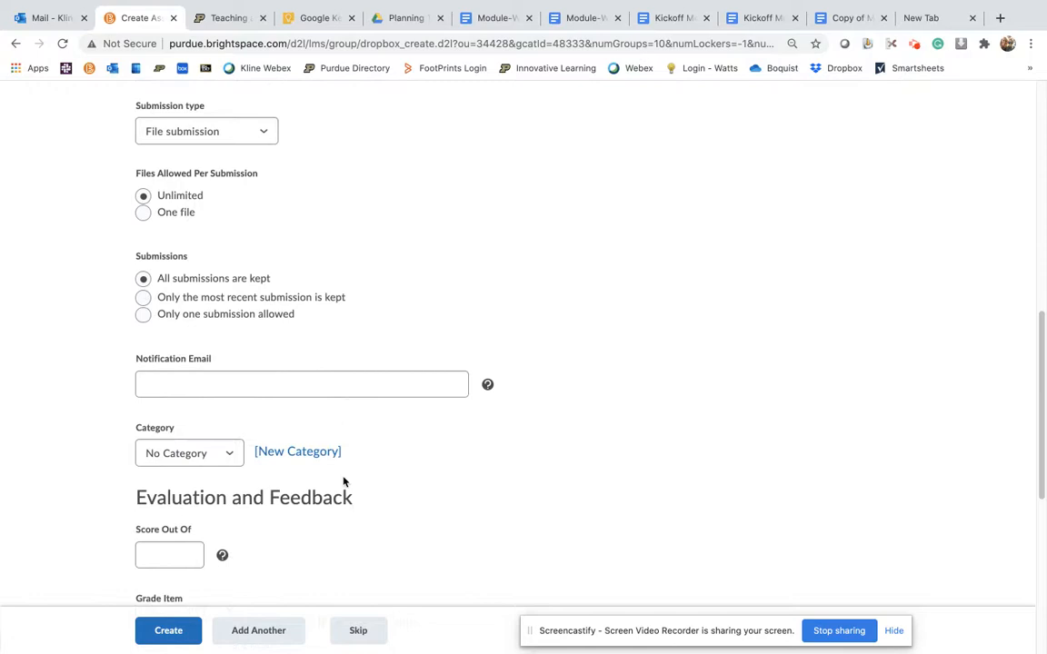
pyautogui.scroll(-1, 344, 476)
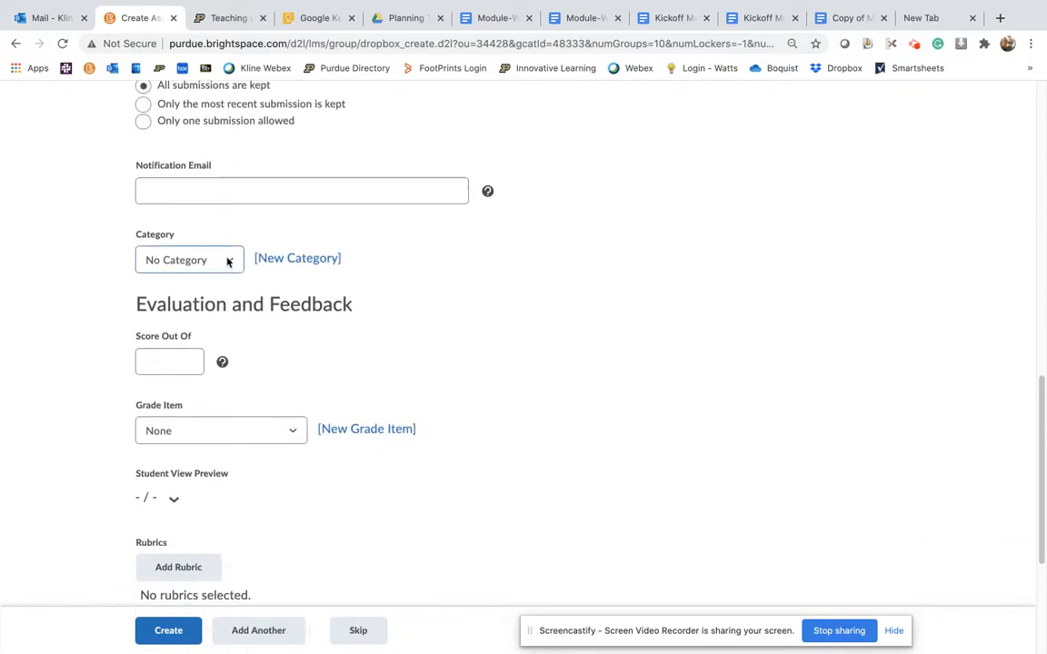
pyautogui.click(228, 262)
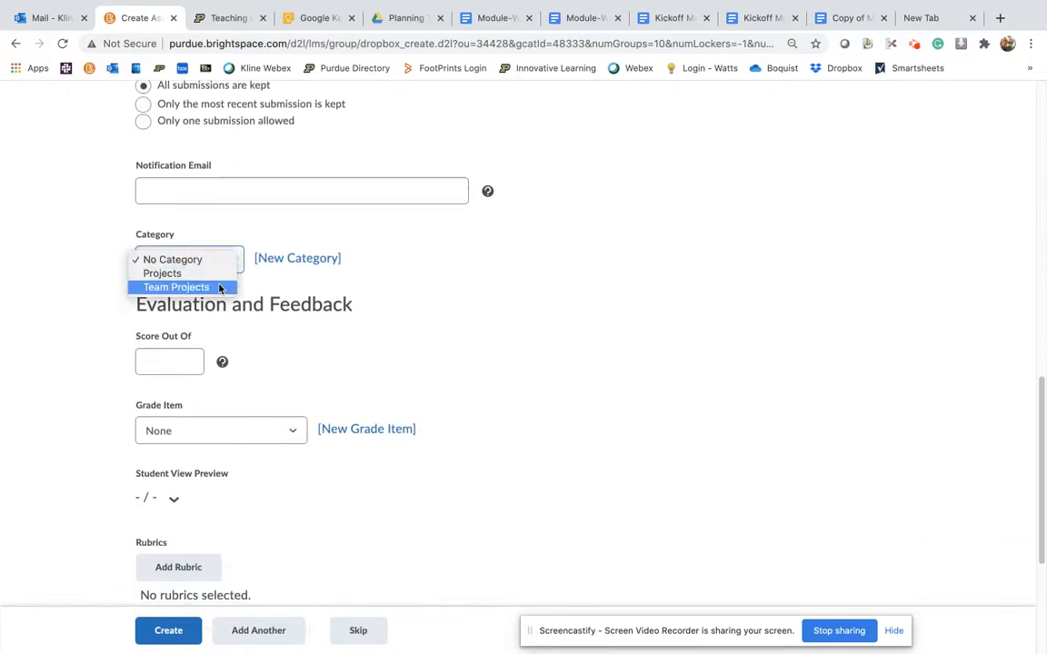
pyautogui.click(219, 288)
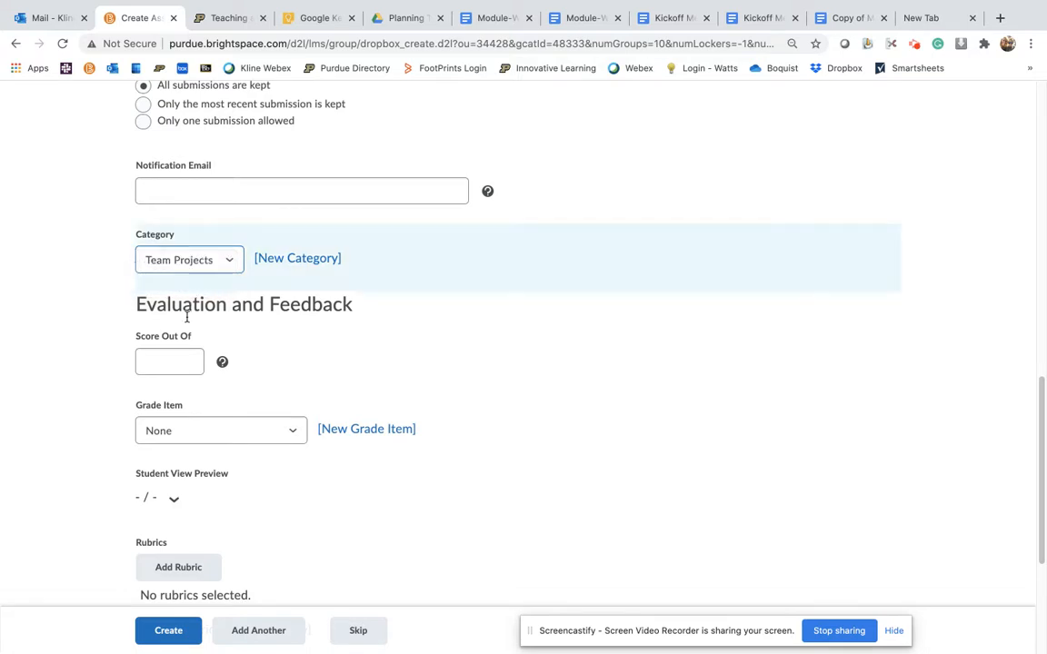
pyautogui.click(177, 358)
pyautogui.write('150')
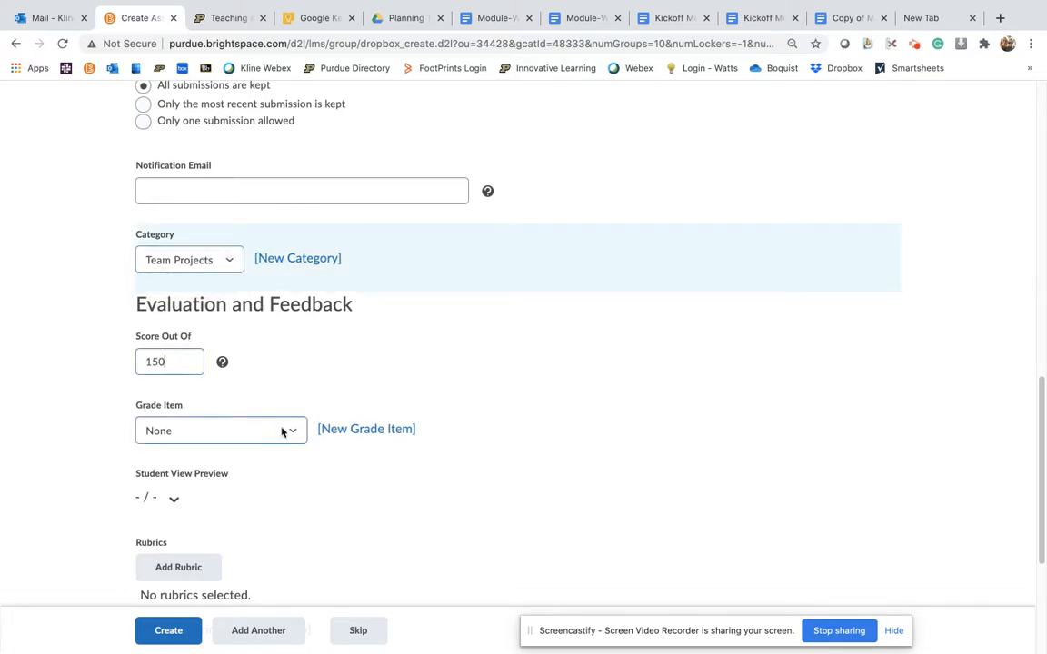
# Start a new numeric grade item for the assignment and name it "Project #3"
pyautogui.click(293, 432)
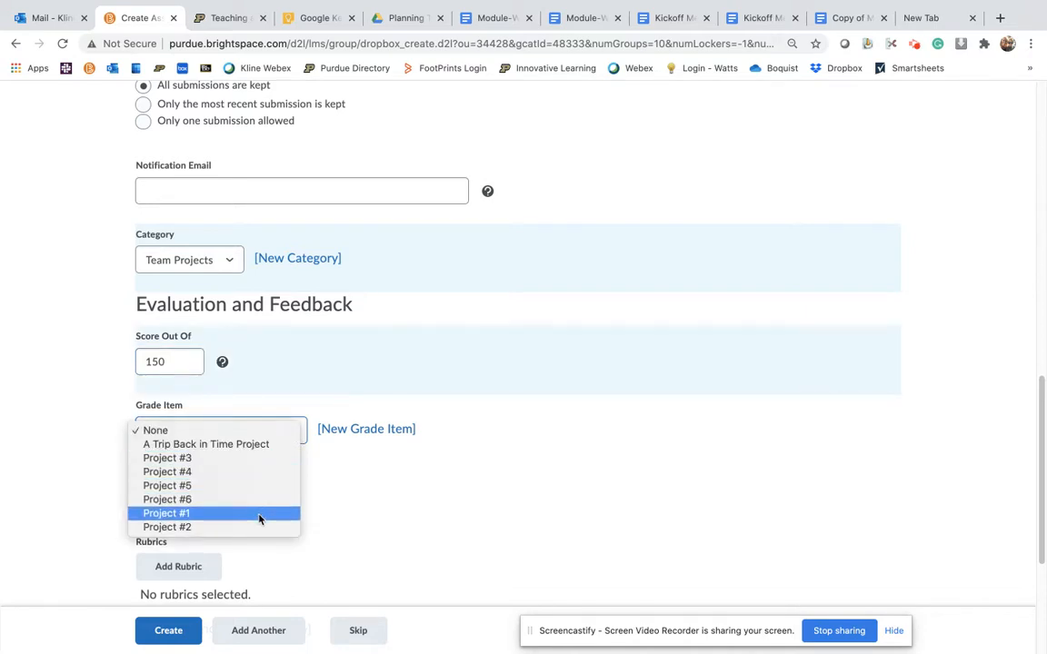
pyautogui.click(367, 435)
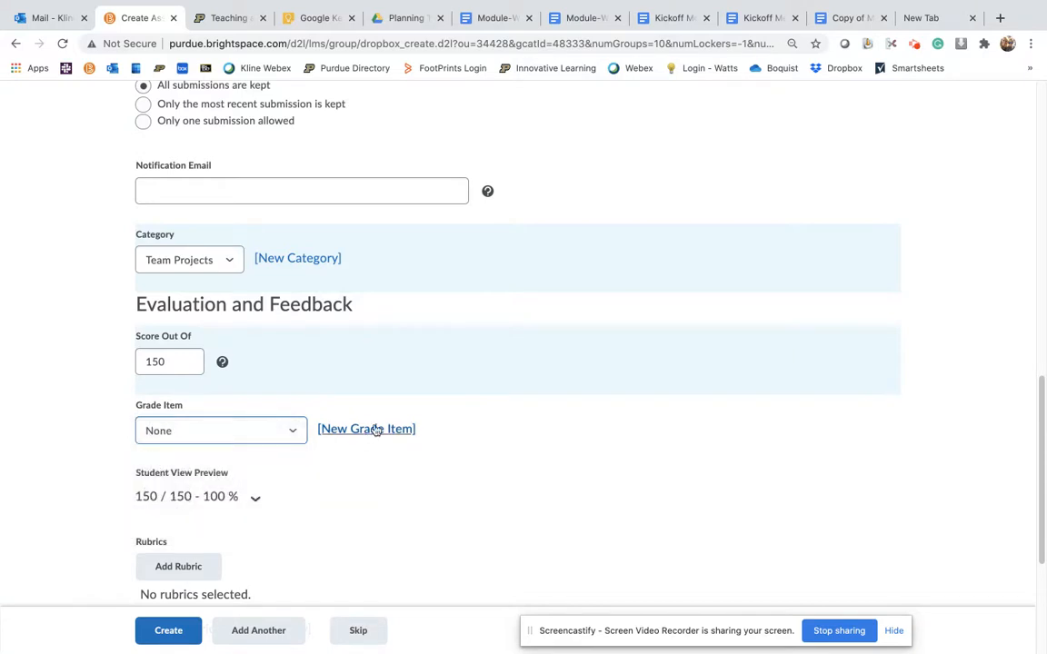
pyautogui.click(372, 431)
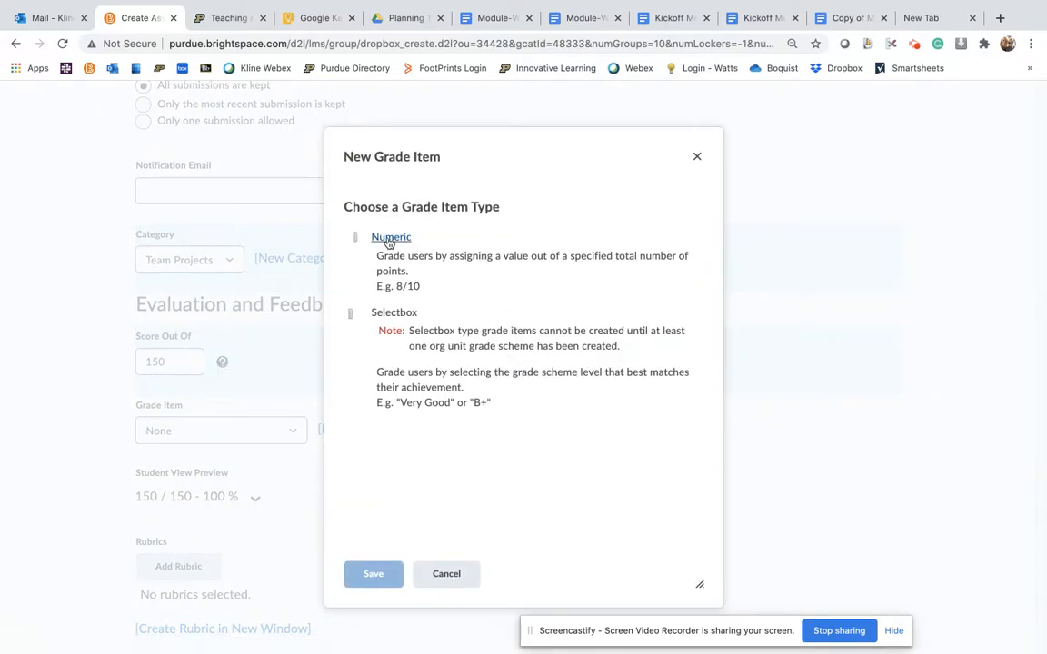
pyautogui.click(388, 239)
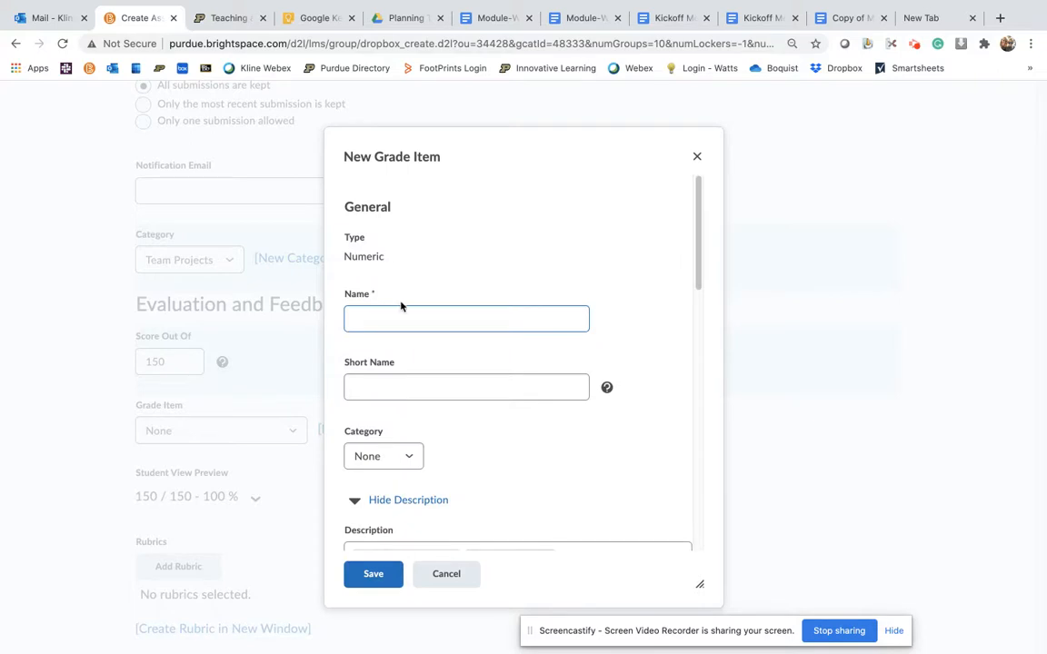
pyautogui.write('Project #3')
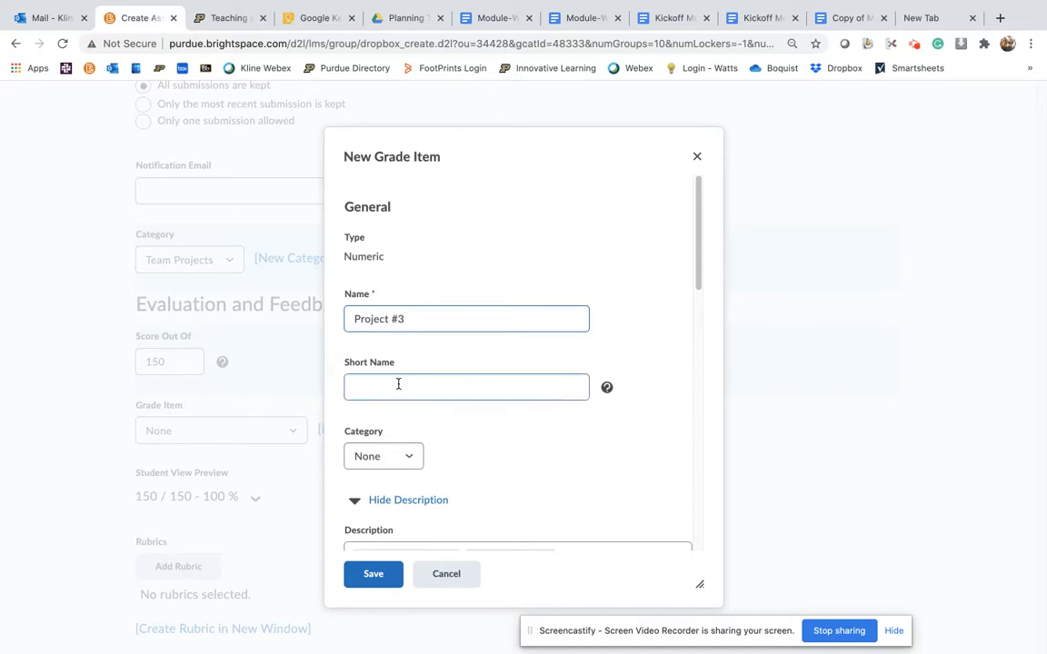
# Keep the Project #3 grade item's category at None, set its maximum points to 150, and save it
pyautogui.scroll(-2, 401, 455)
pyautogui.scroll(-1, 401, 458)
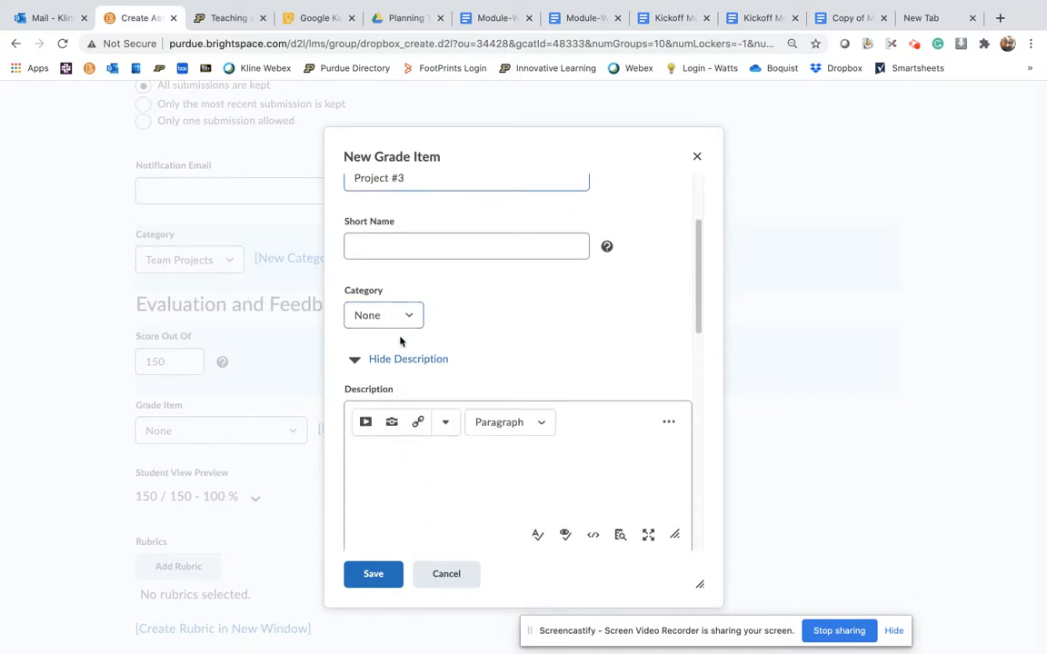
pyautogui.click(404, 320)
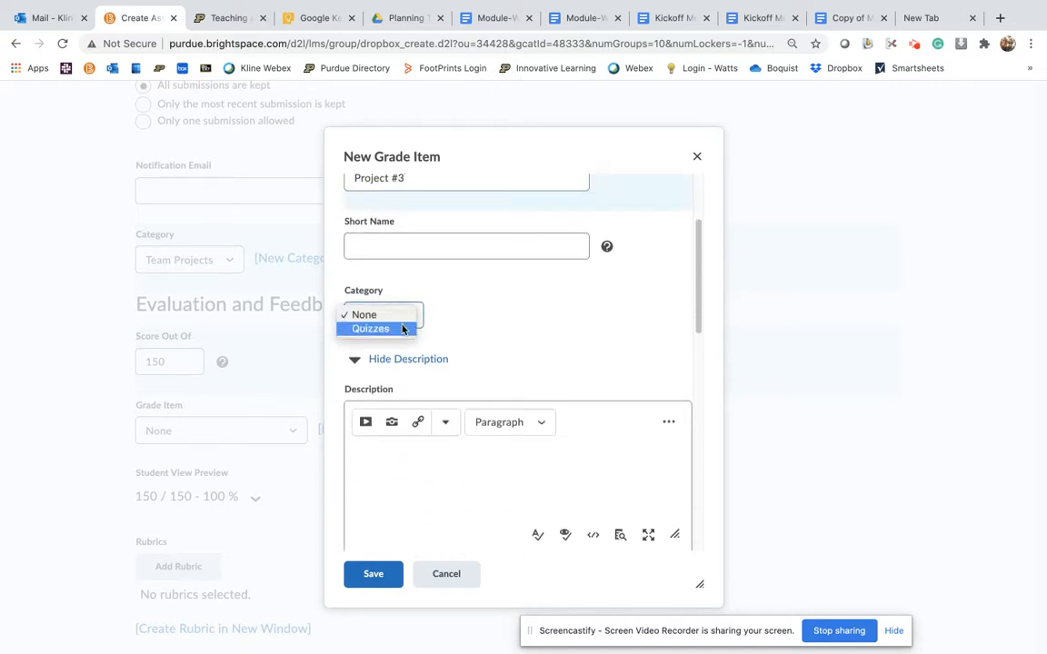
pyautogui.click(404, 316)
pyautogui.scroll(-5, 474, 315)
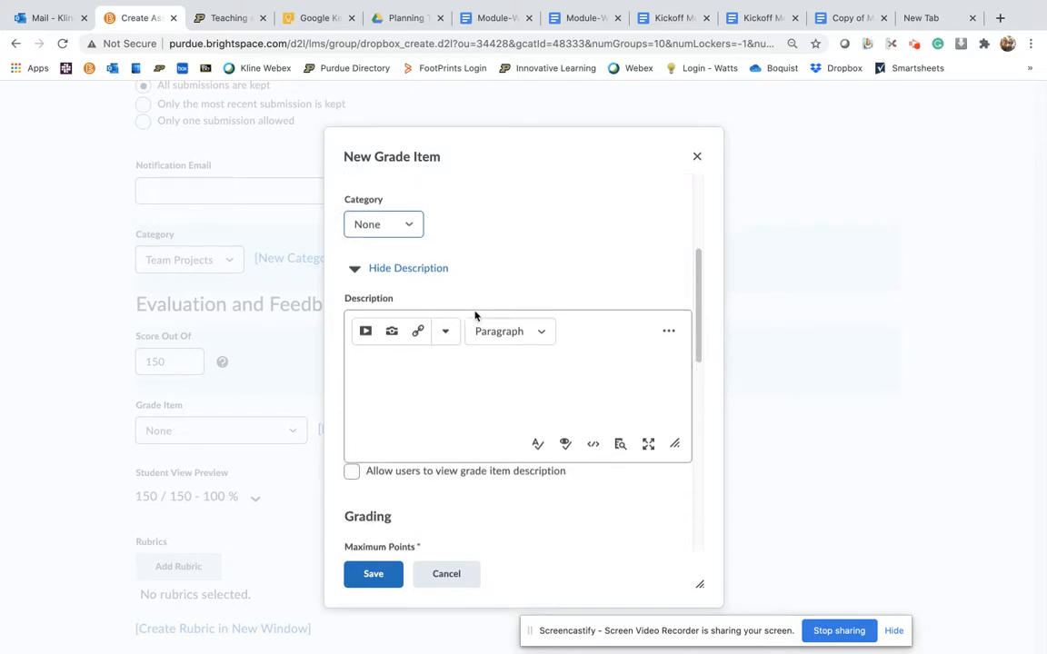
pyautogui.click(421, 356)
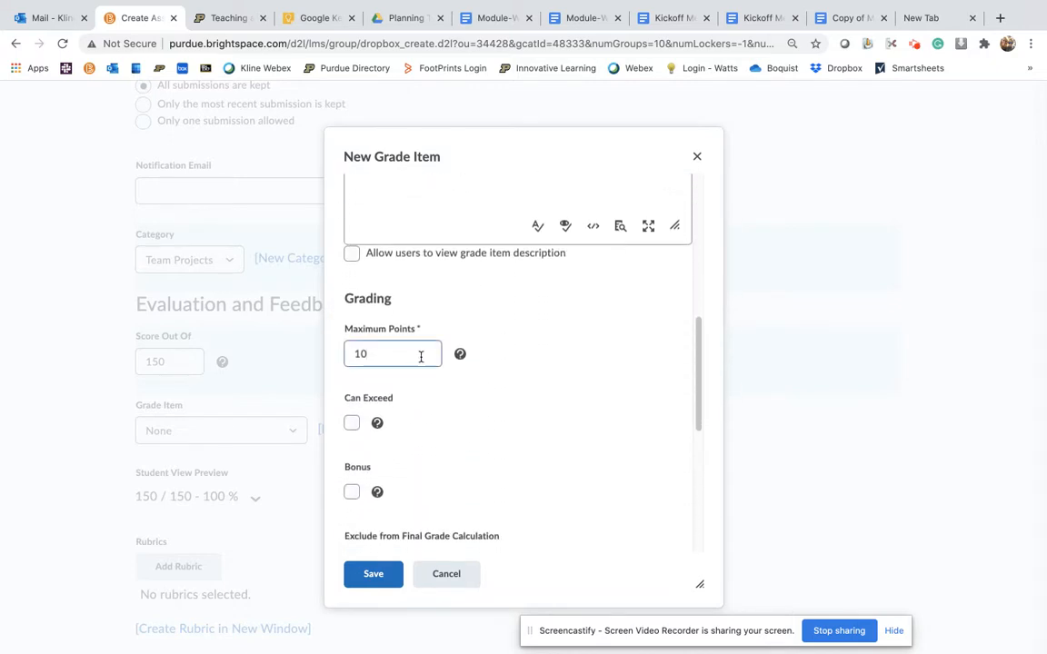
pyautogui.write('50')
pyautogui.scroll(-2, 471, 425)
pyautogui.scroll(-3, 470, 425)
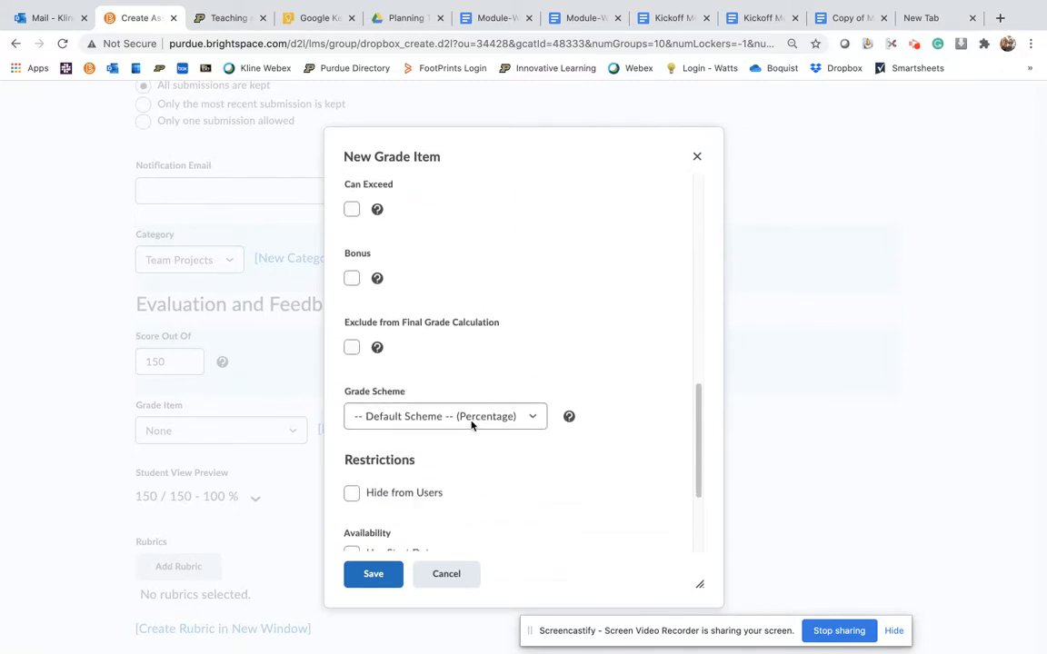
pyautogui.scroll(-2, 470, 426)
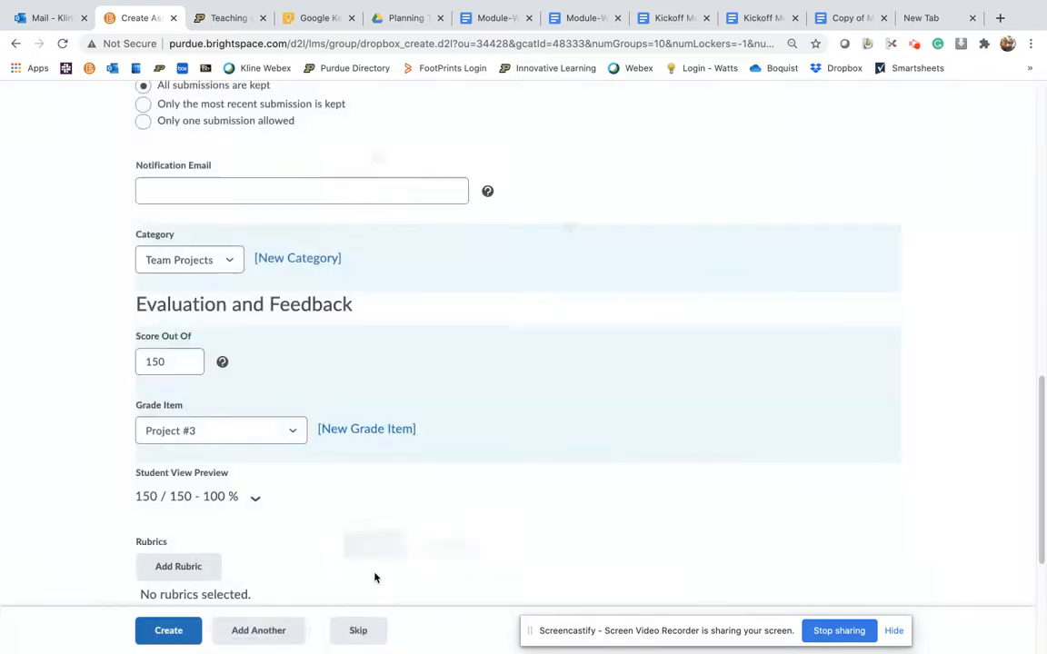
# Create the Project #3 assignment to finish the workspace setup, and save the ENTR 480 Projects category
pyautogui.click(173, 633)
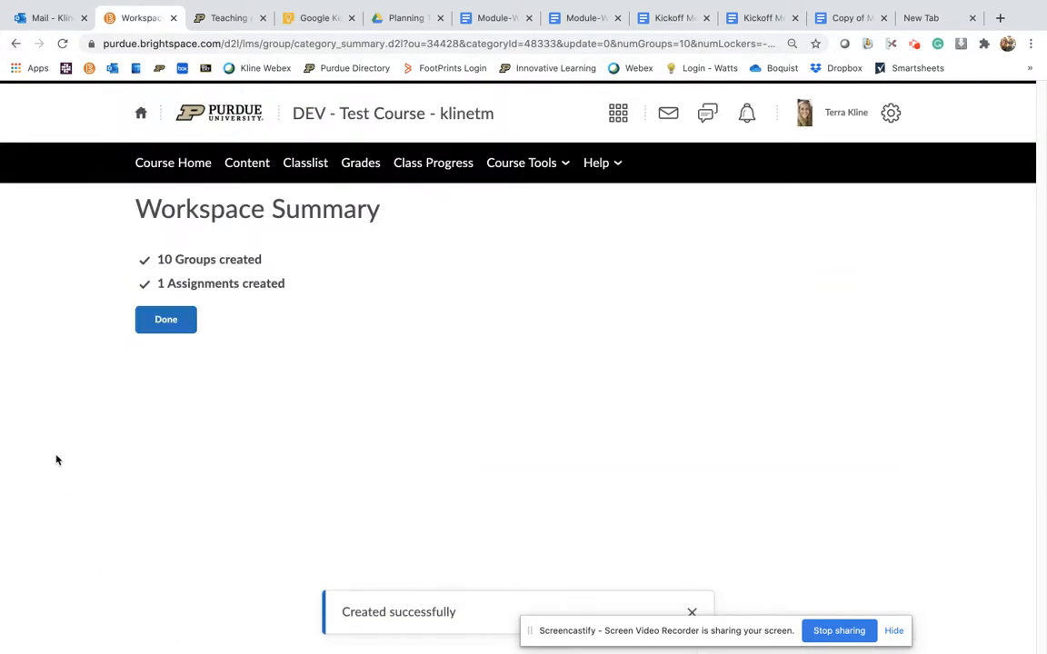
pyautogui.click(156, 327)
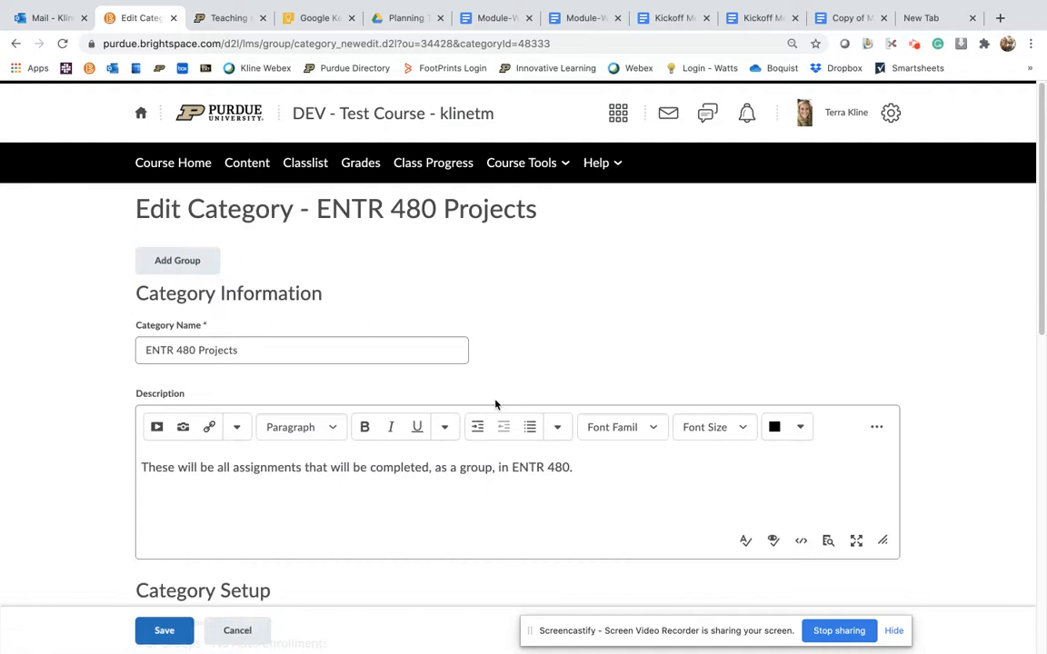
pyautogui.scroll(-2, 495, 403)
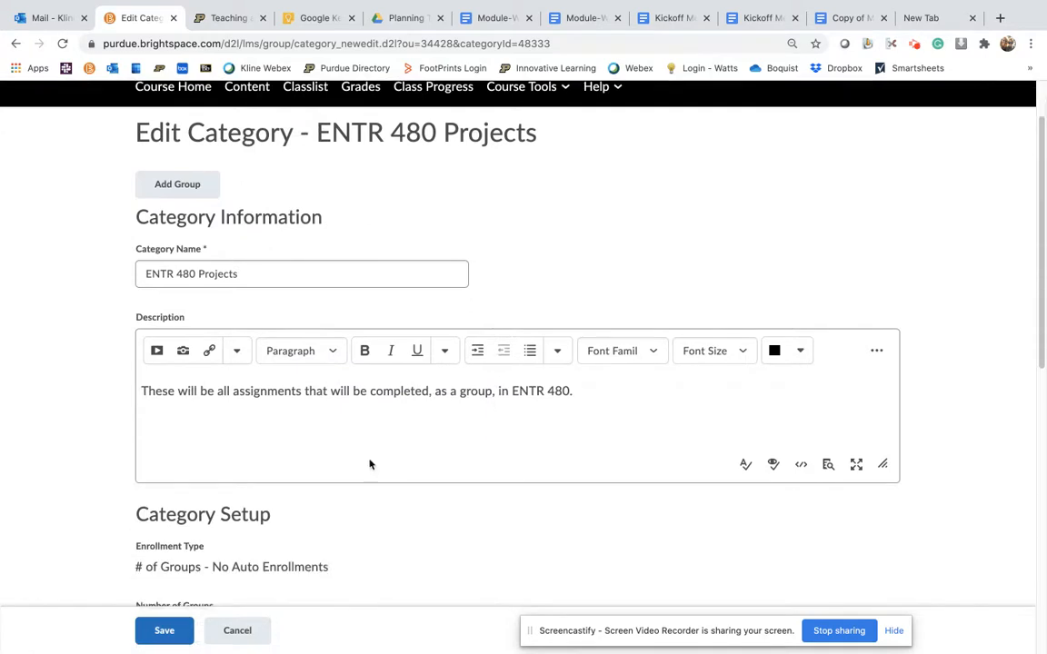
pyautogui.click(167, 630)
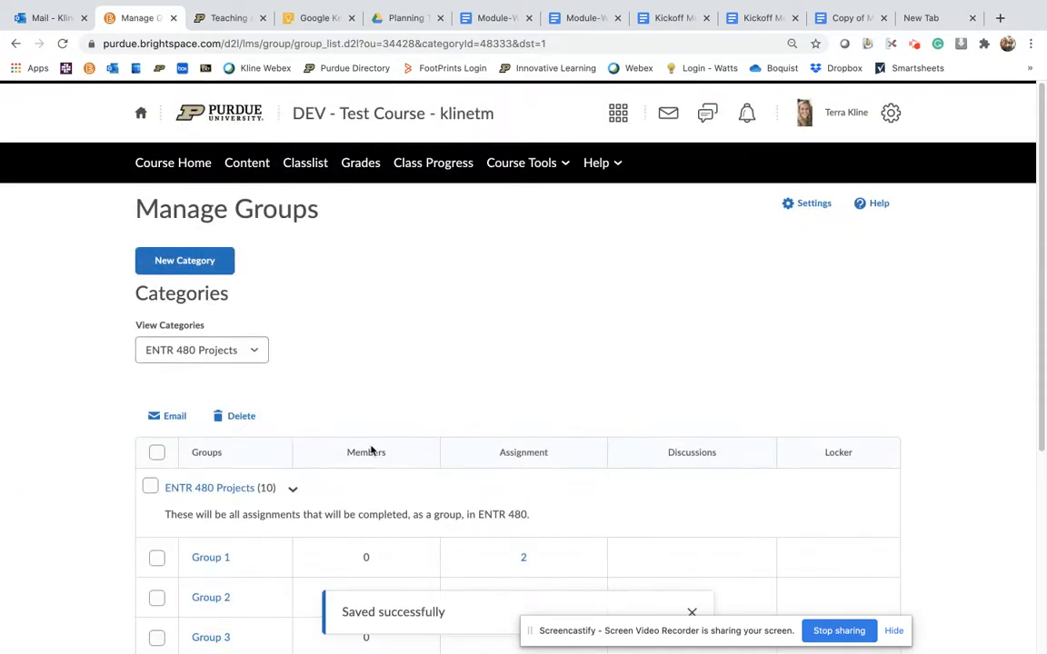
# Open Group 1 of the ENTR 480 Projects category for editing and select the listed user for enrollment in it
pyautogui.scroll(-5, 447, 413)
pyautogui.scroll(-1, 446, 414)
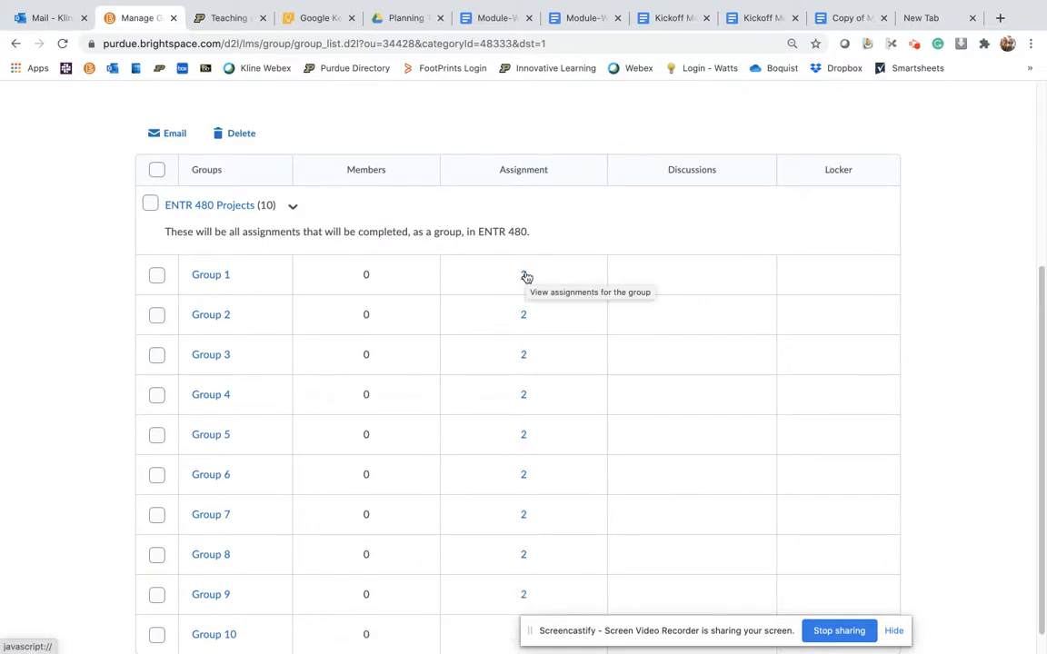
pyautogui.scroll(-1, 428, 346)
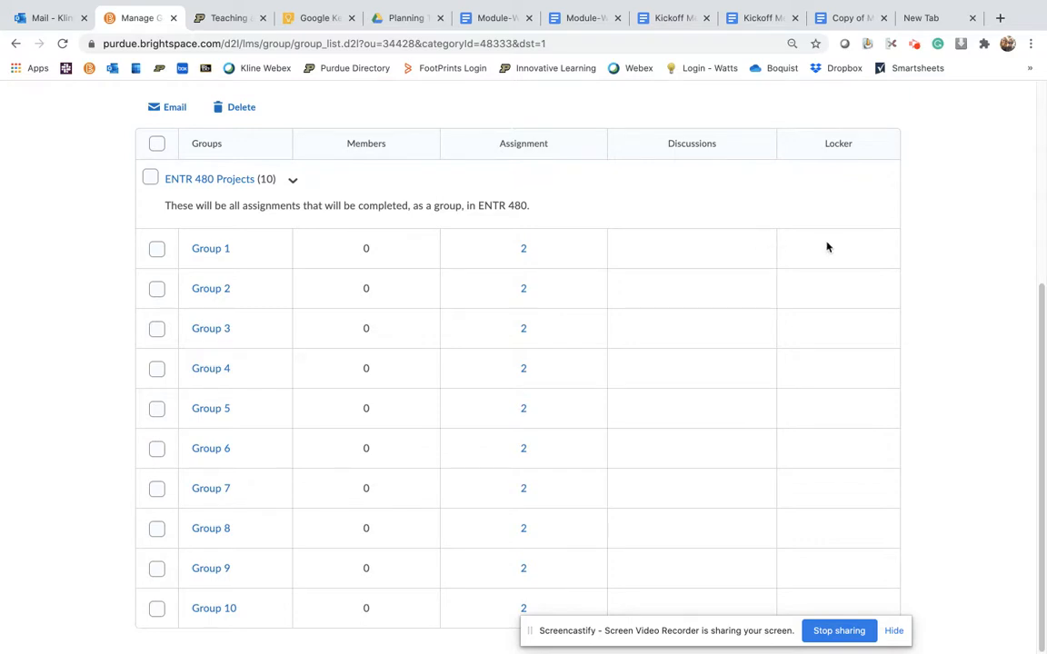
pyautogui.scroll(2, 526, 286)
pyautogui.scroll(2, 526, 286)
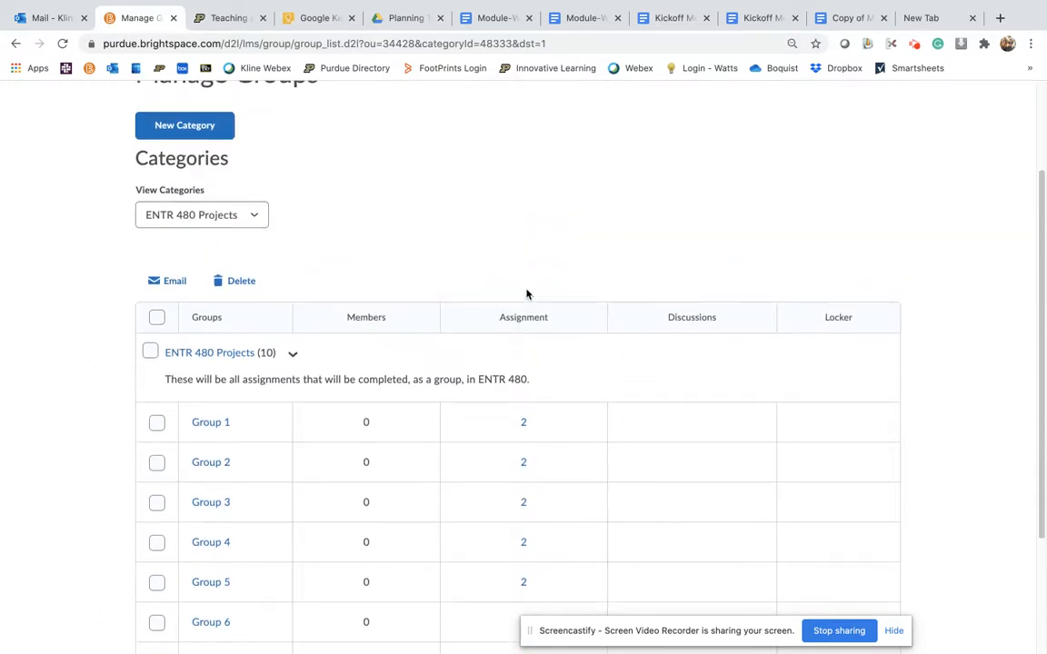
pyautogui.click(216, 422)
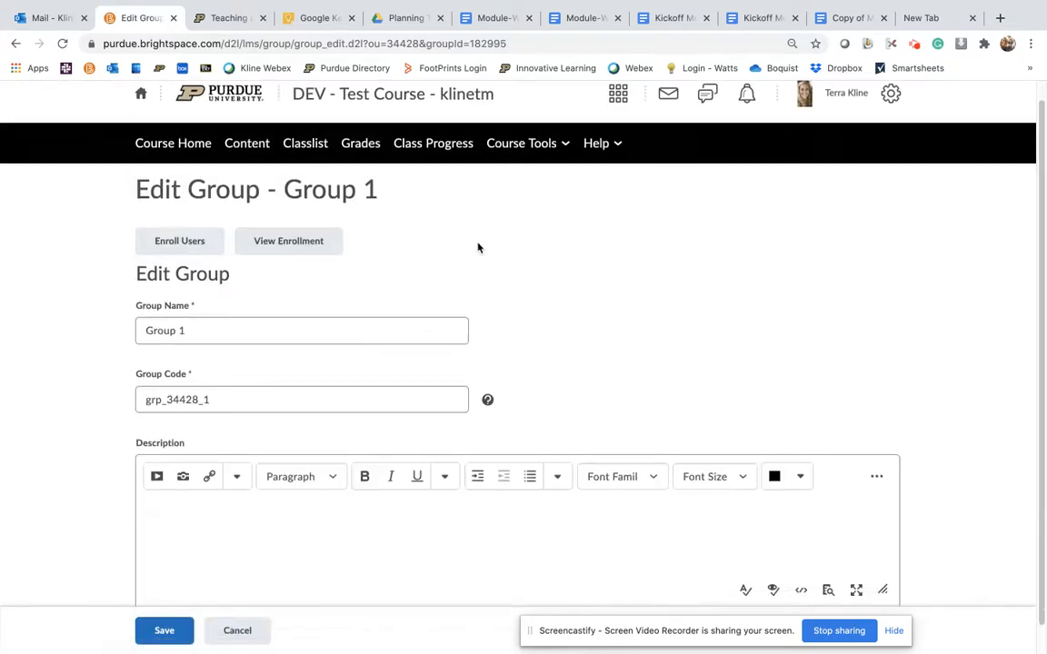
pyautogui.click(190, 242)
pyautogui.scroll(-2, 510, 238)
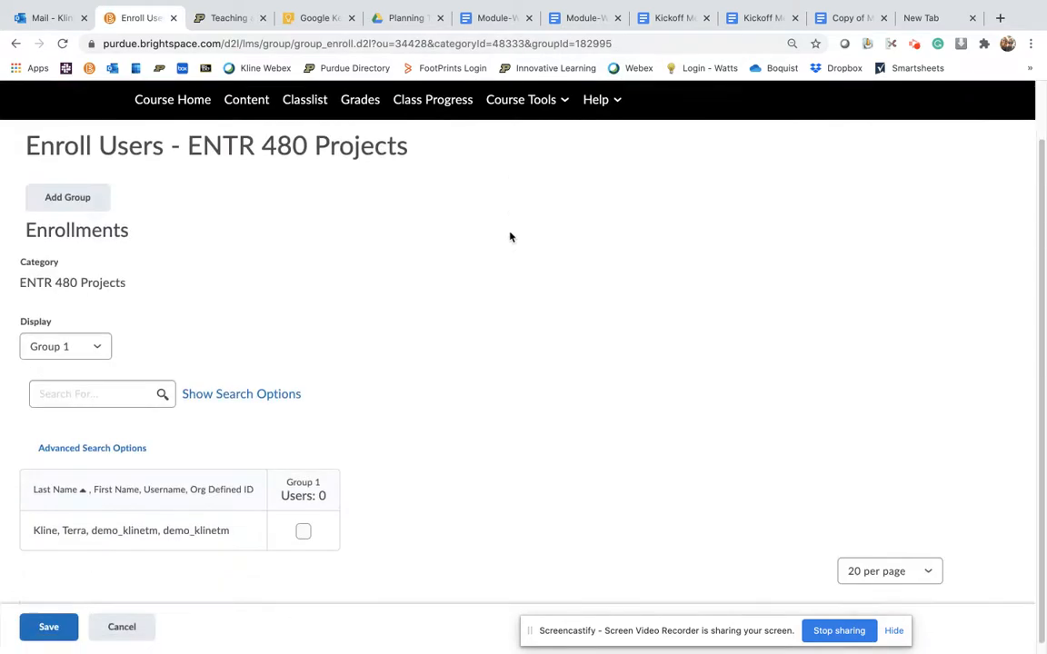
pyautogui.click(302, 523)
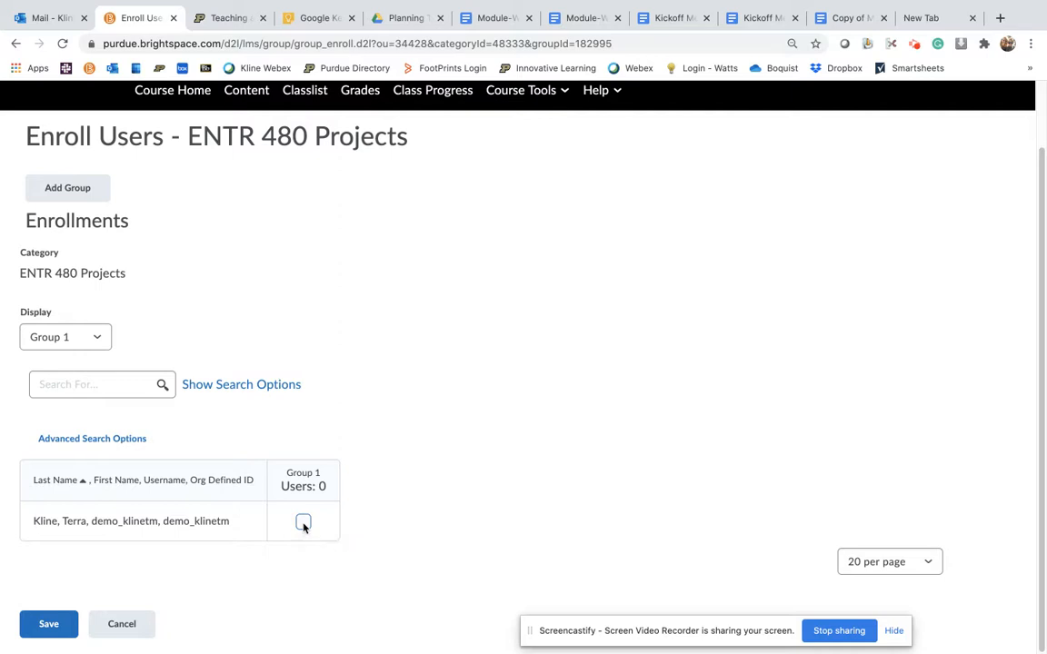
# Switch the ENTR 480 Projects enrollment list to display Group 3
pyautogui.click(96, 336)
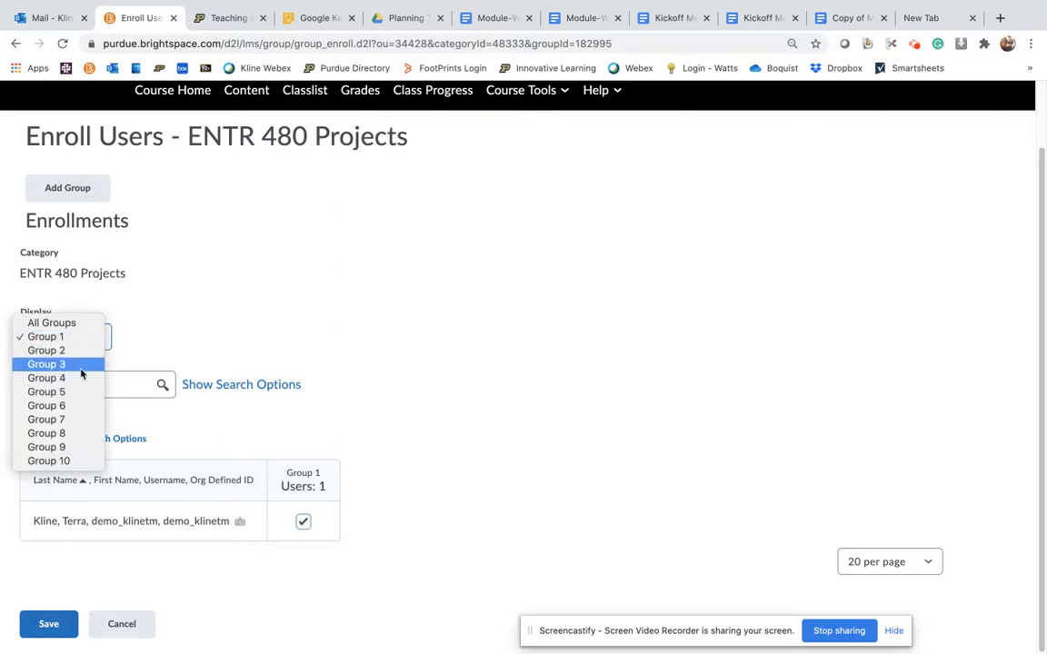
pyautogui.click(81, 365)
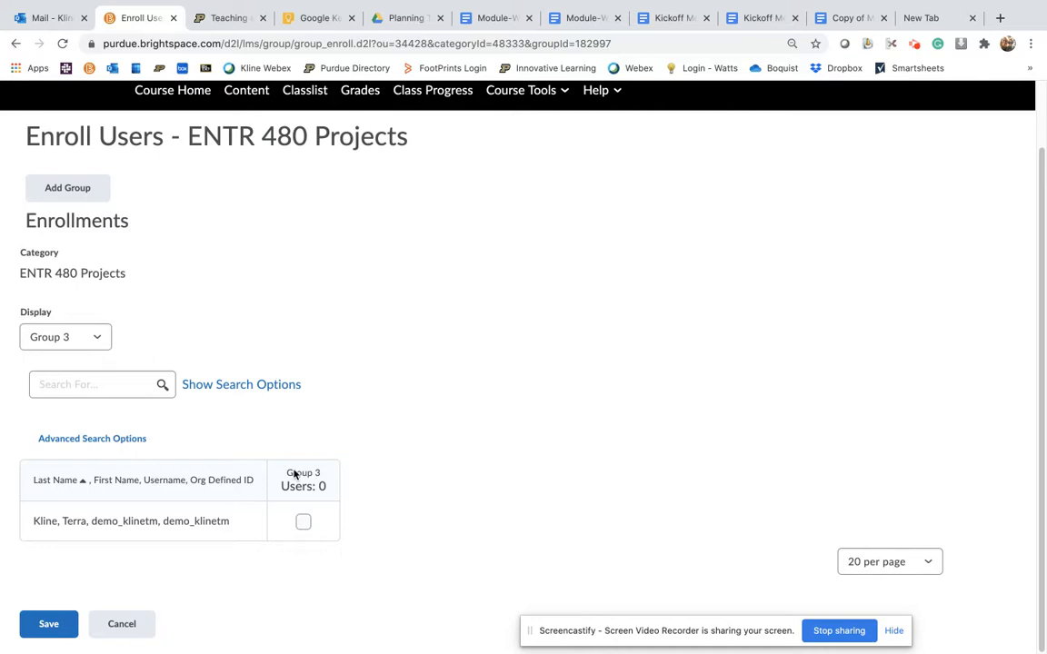
# Save the enrollment page, then reload the group list and check the members and assignments of the ENTR 480 Projects groups
pyautogui.click(58, 625)
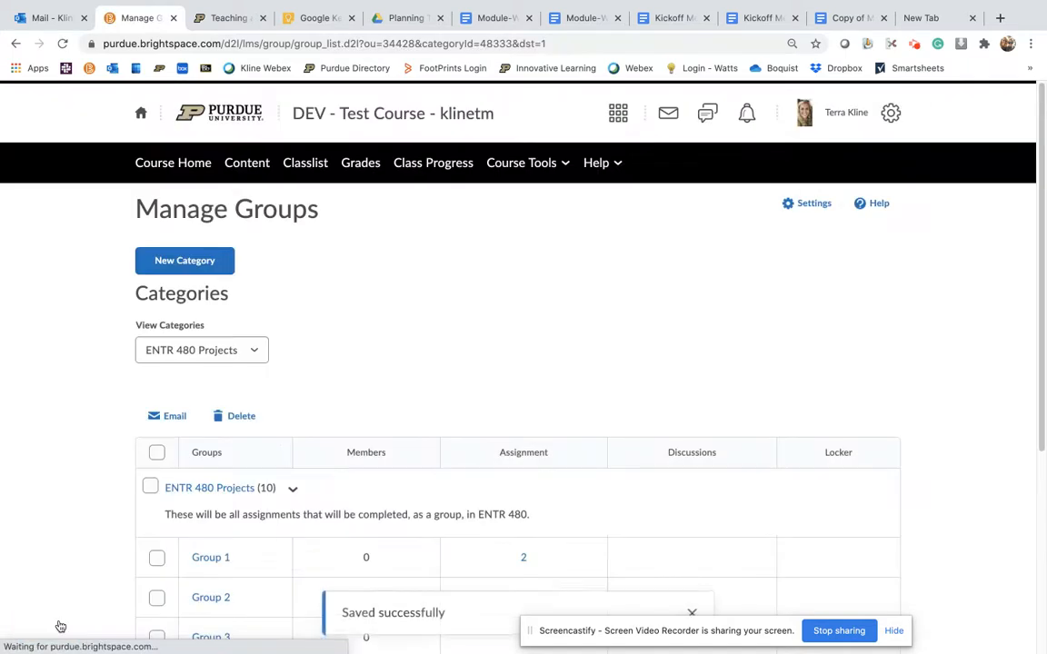
pyautogui.scroll(-2, 420, 403)
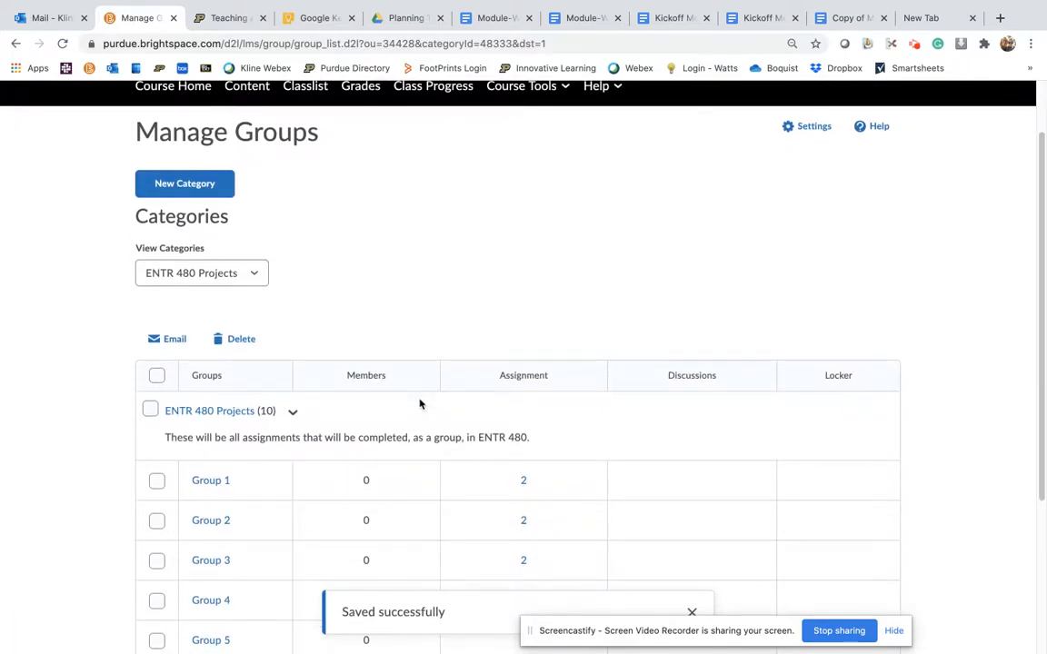
pyautogui.scroll(-6, 420, 403)
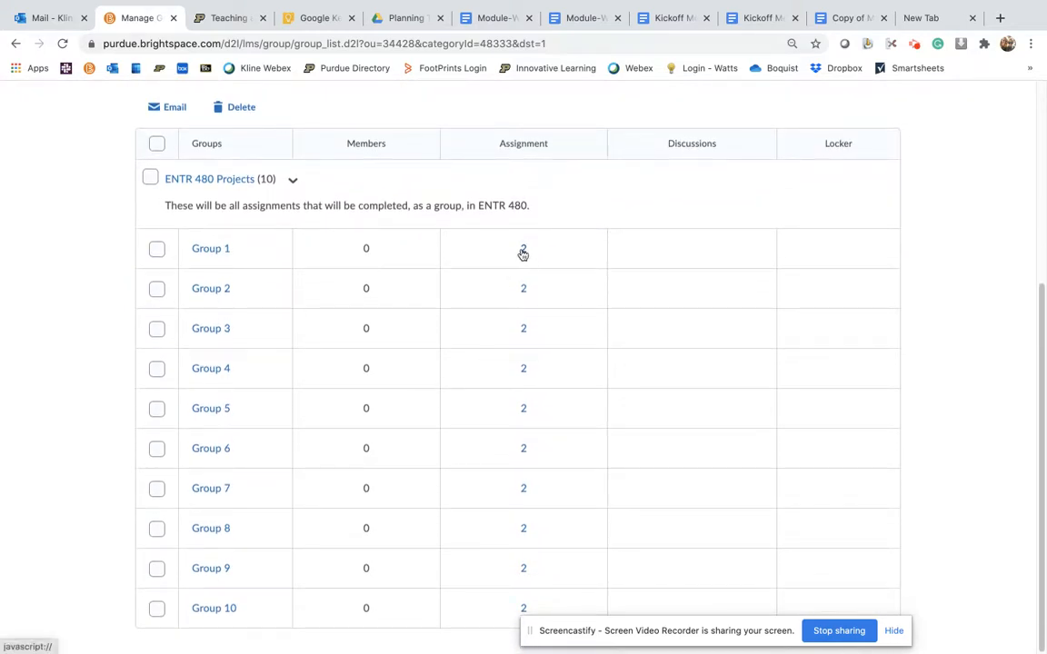
pyautogui.scroll(3, 531, 244)
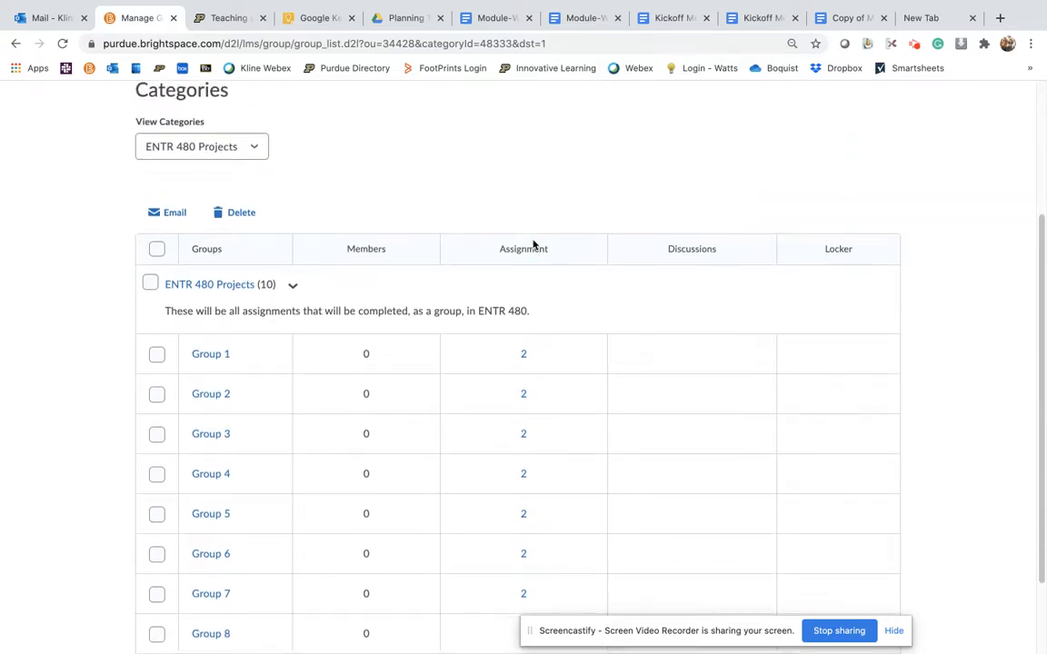
pyautogui.scroll(-3, 534, 245)
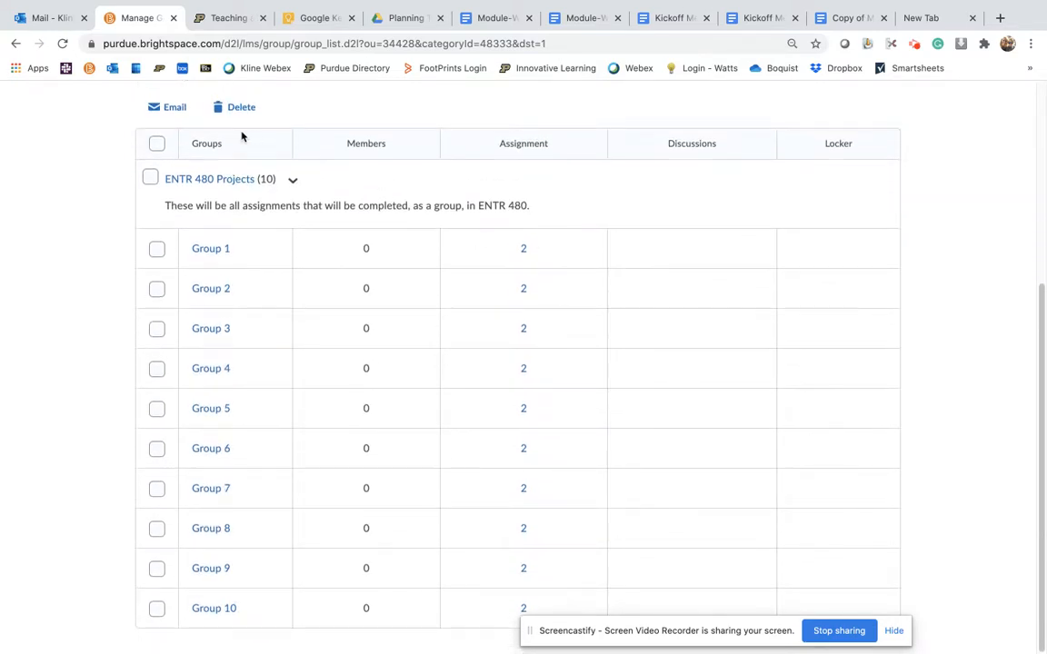
pyautogui.scroll(9, 241, 136)
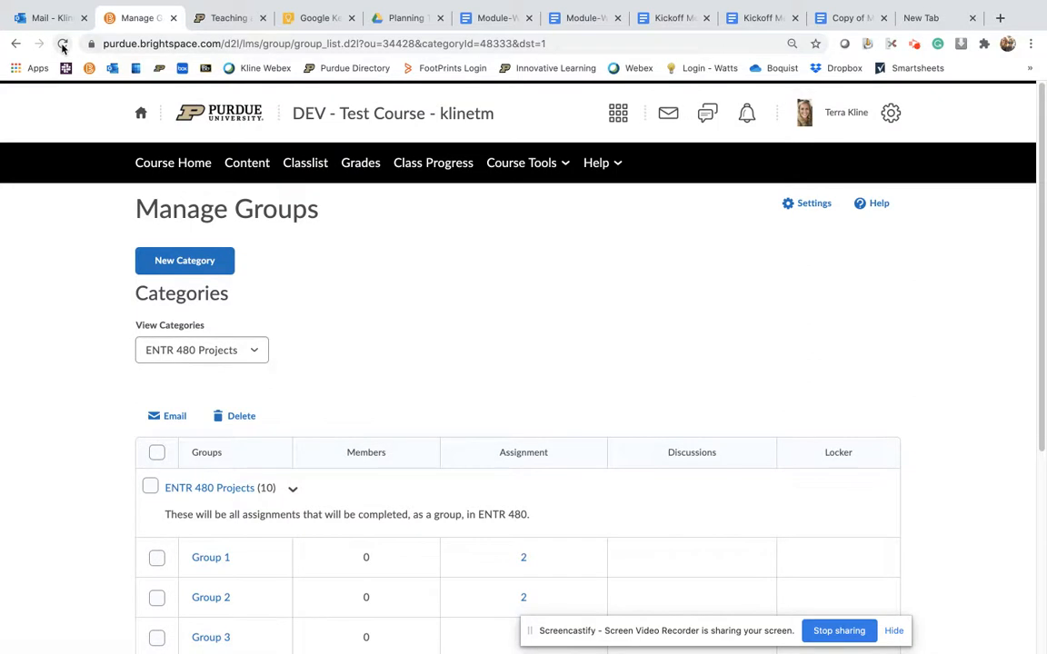
pyautogui.click(60, 43)
pyautogui.scroll(-8, 544, 388)
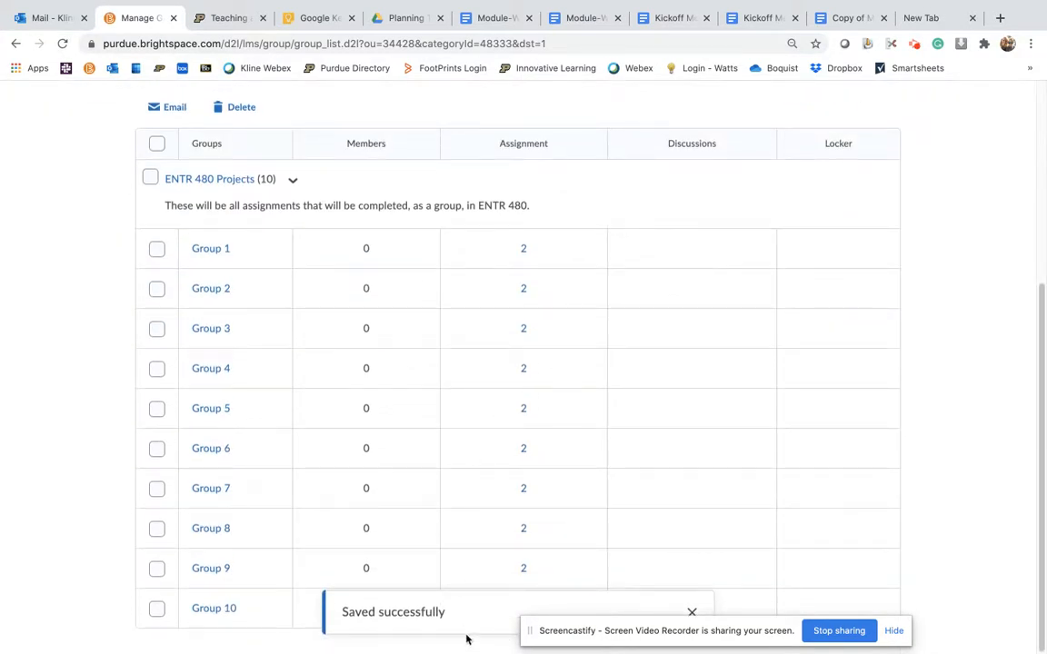
# Enroll the listed user in Group 3 of the ENTR 480 Projects category and save the enrollment
pyautogui.click(212, 328)
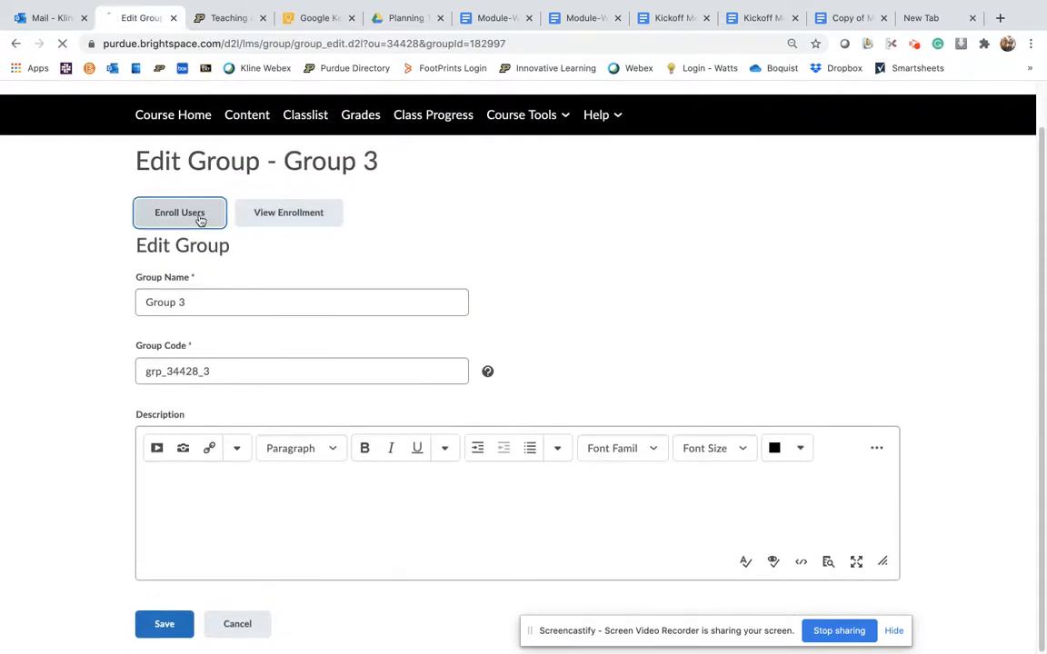
pyautogui.click(193, 209)
pyautogui.scroll(-2, 107, 467)
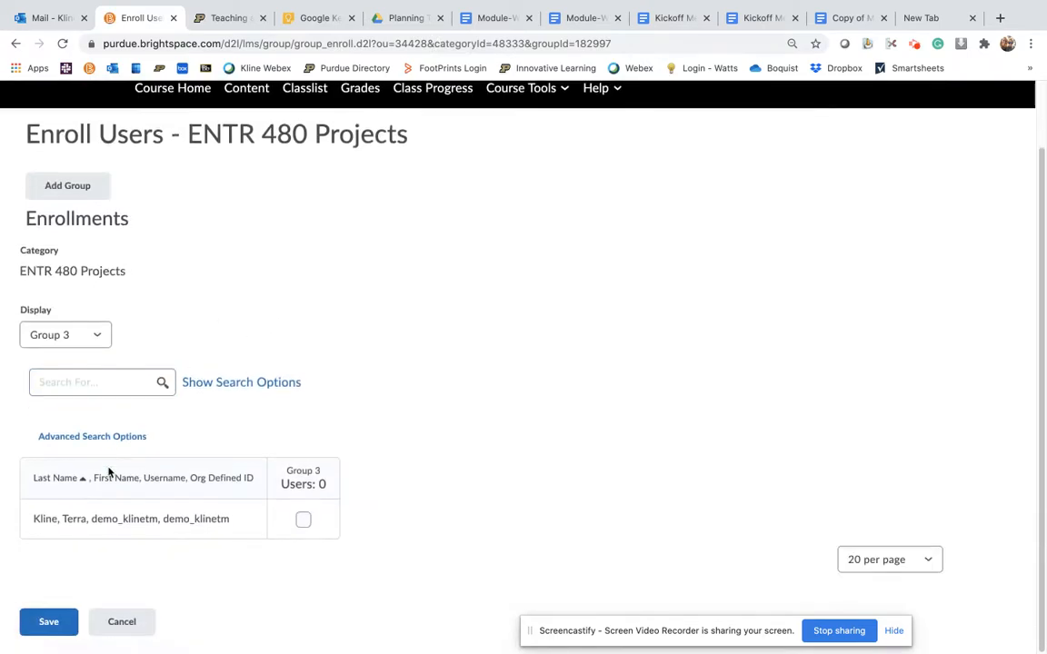
pyautogui.click(303, 522)
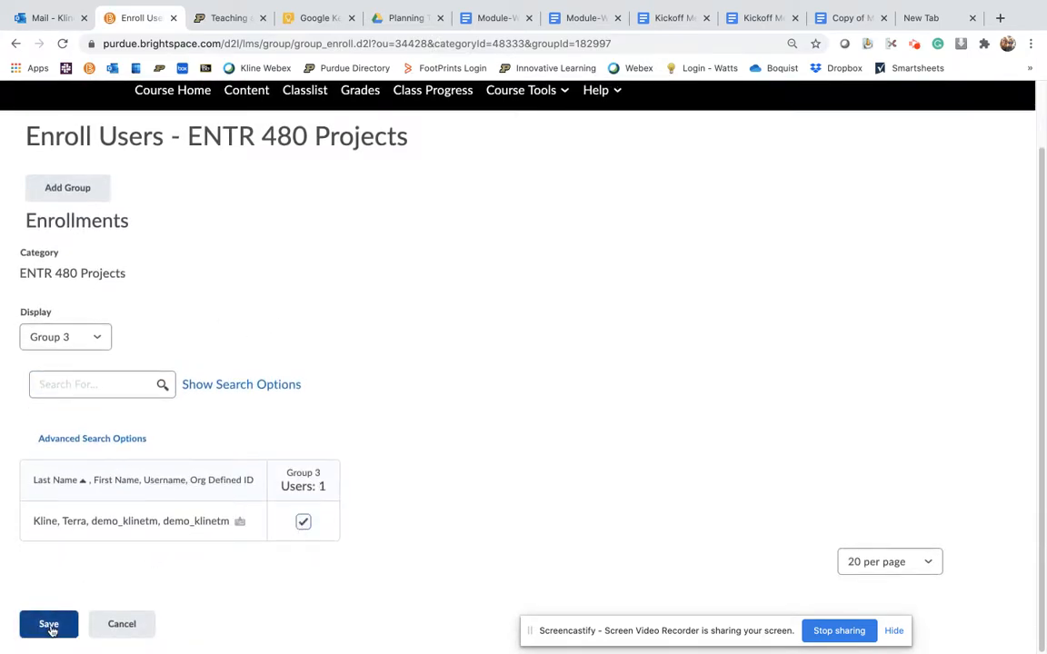
pyautogui.click(49, 625)
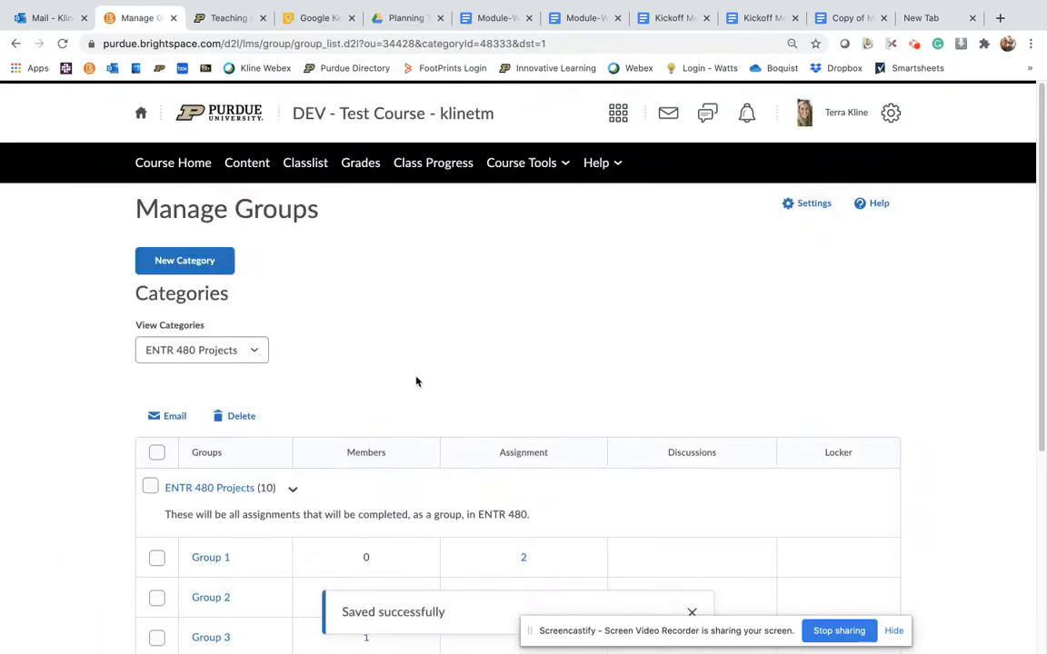
# View the member list of Group 3 in the ENTR 480 Projects category and close it
pyautogui.scroll(-3, 400, 383)
pyautogui.scroll(-4, 416, 381)
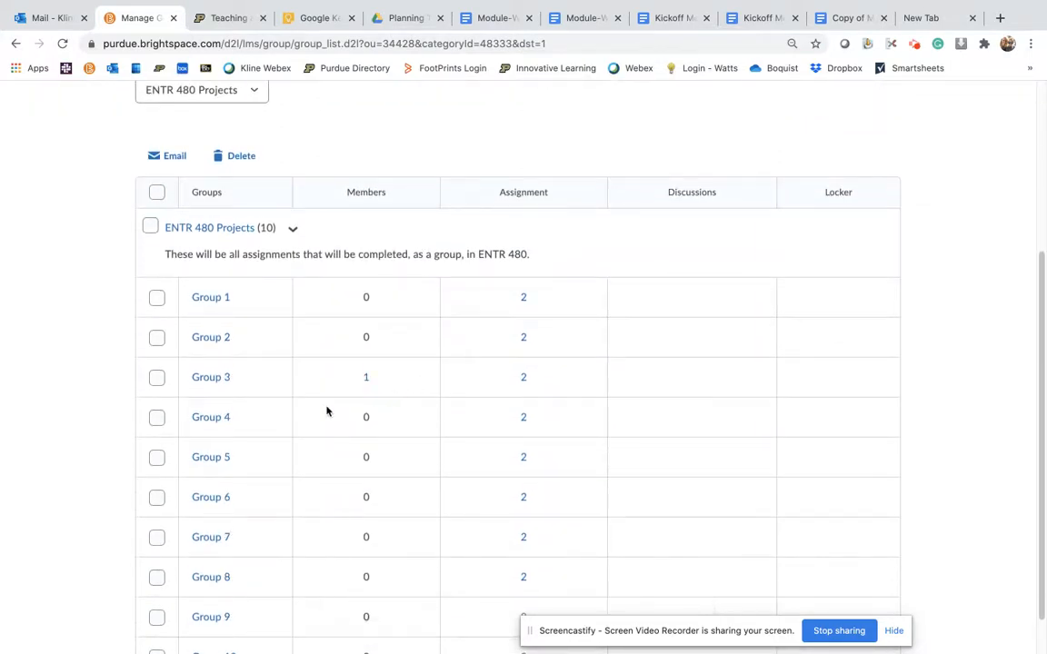
pyautogui.click(366, 380)
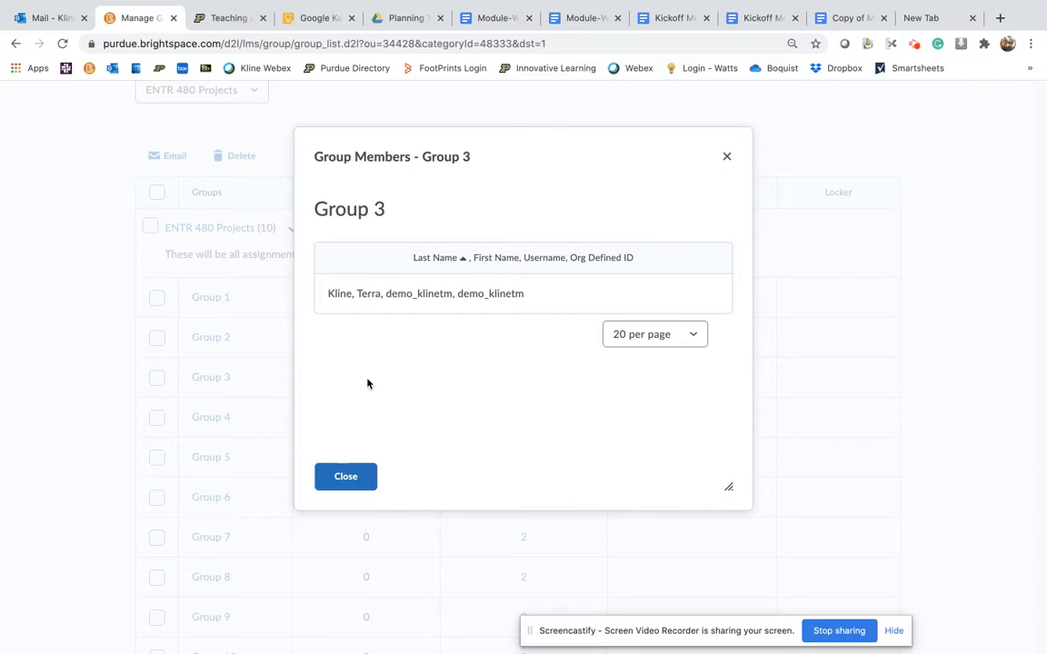
pyautogui.click(351, 476)
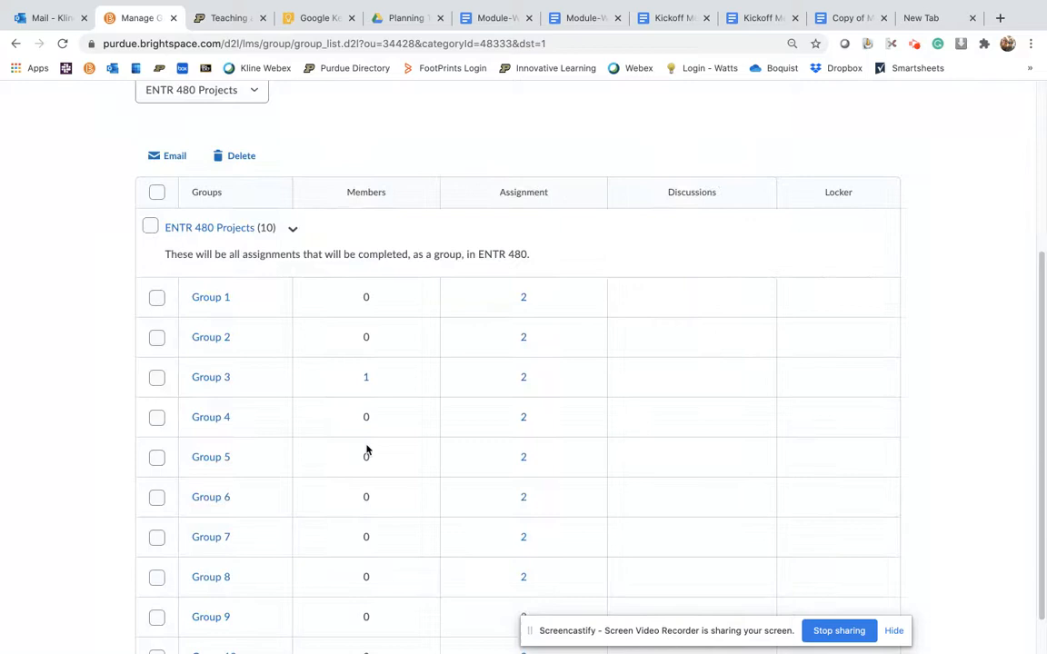
# View the assignments linked to Group 1, close the list, and look over the groups in the category
pyautogui.click(522, 299)
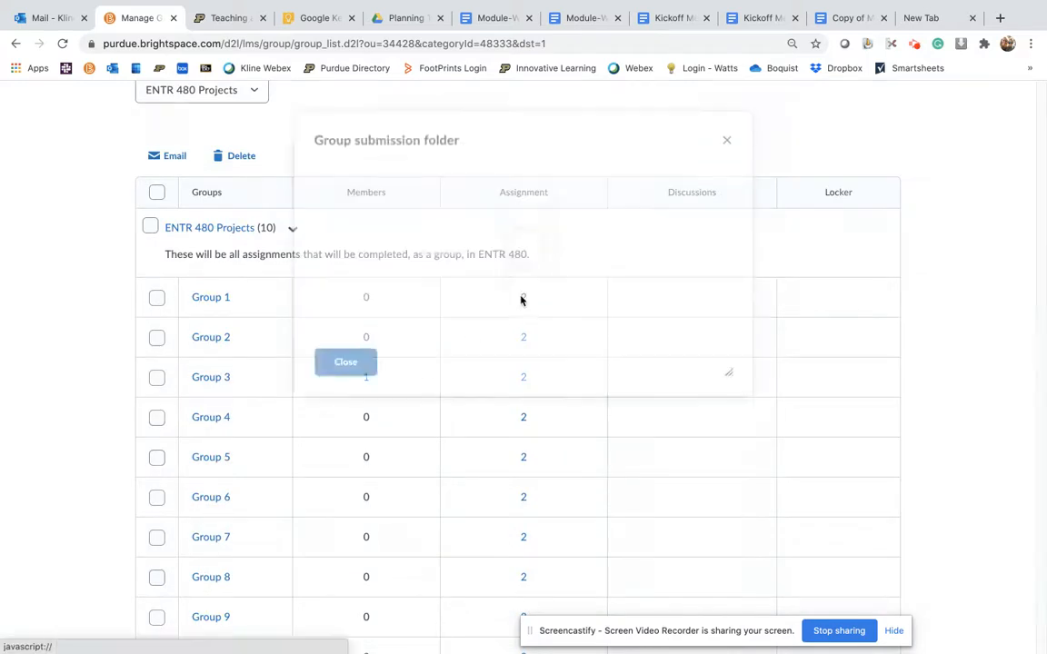
pyautogui.scroll(-1, 520, 299)
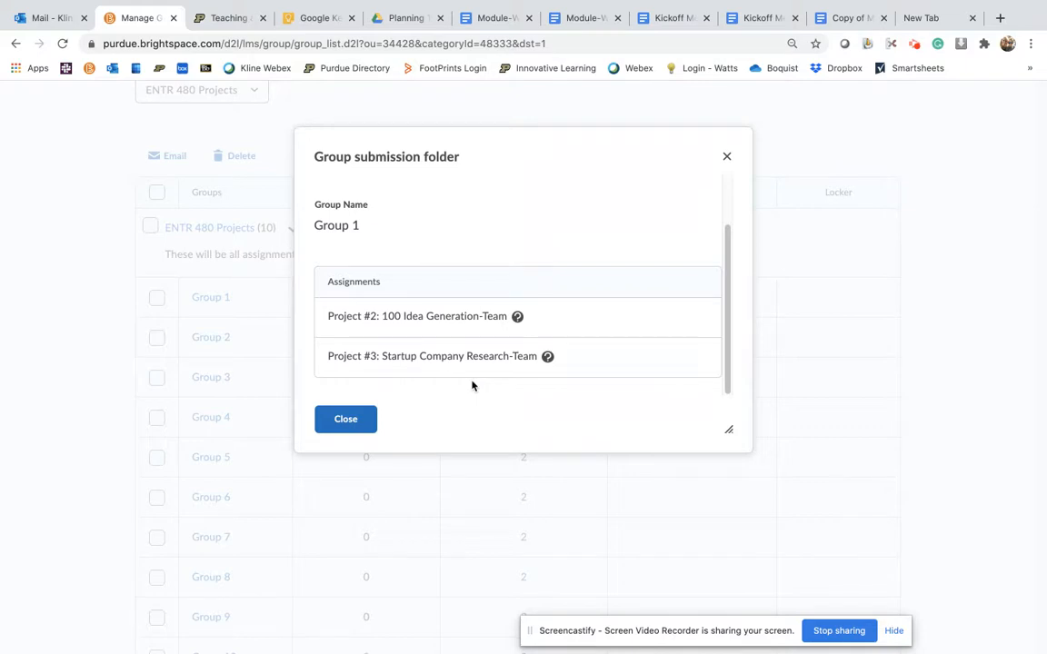
pyautogui.click(347, 420)
pyautogui.scroll(-1, 451, 335)
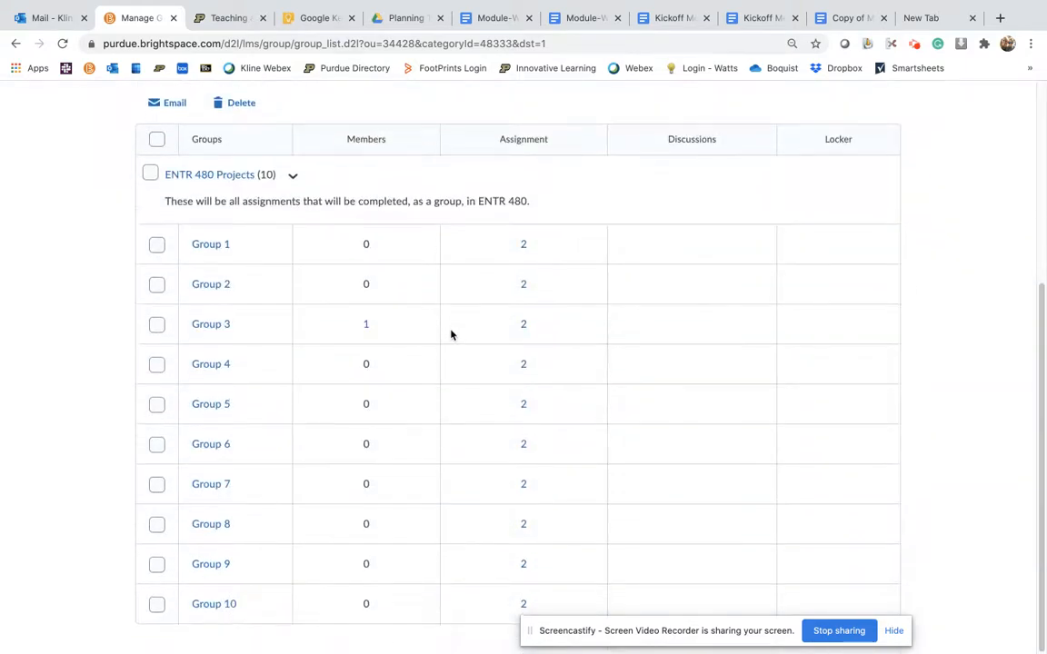
pyautogui.scroll(5, 450, 336)
pyautogui.scroll(1, 450, 335)
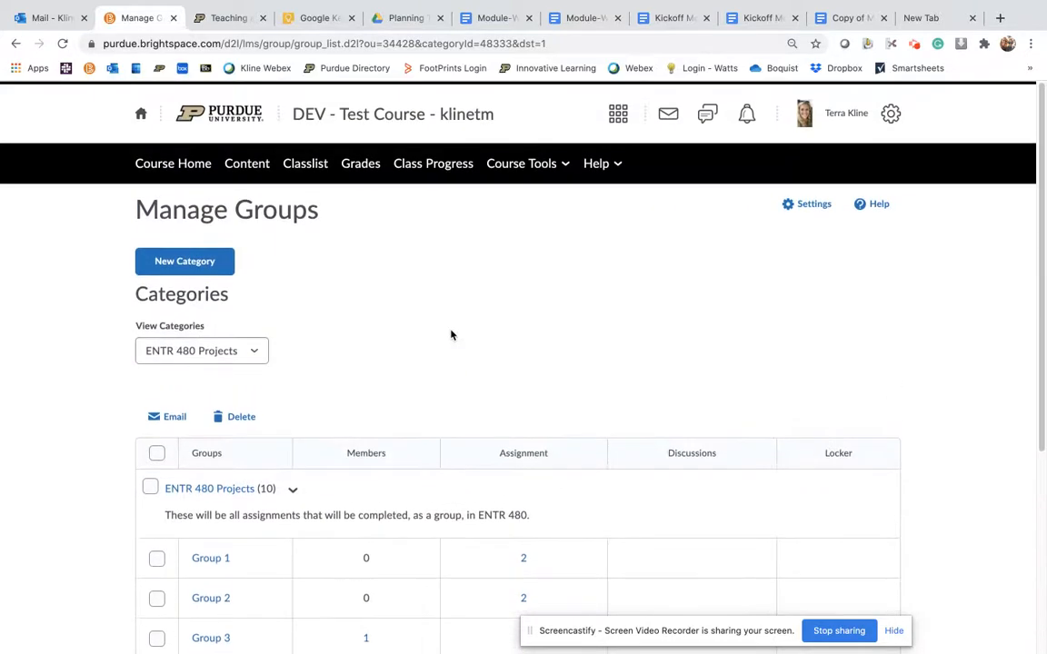